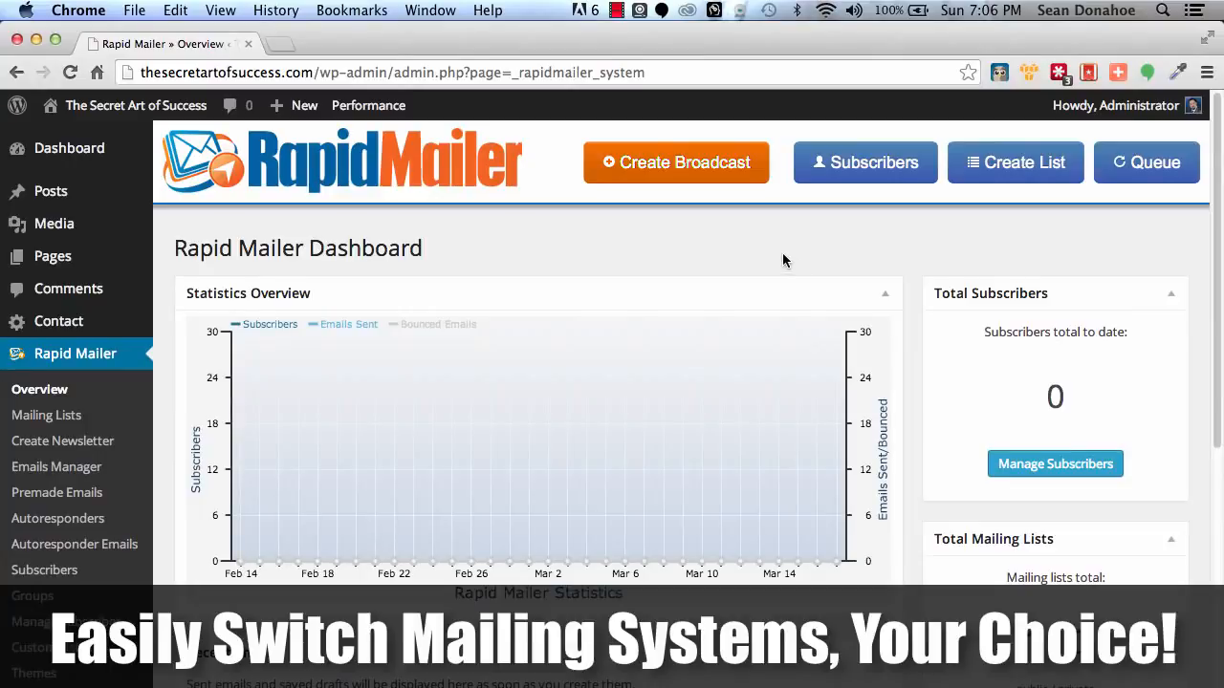
Review the Rapid Mailer dashboard's statistics chart, subscriber, mailing list and email panels, and the plugin's list of sections.
scroll(699, 281, down, 5)
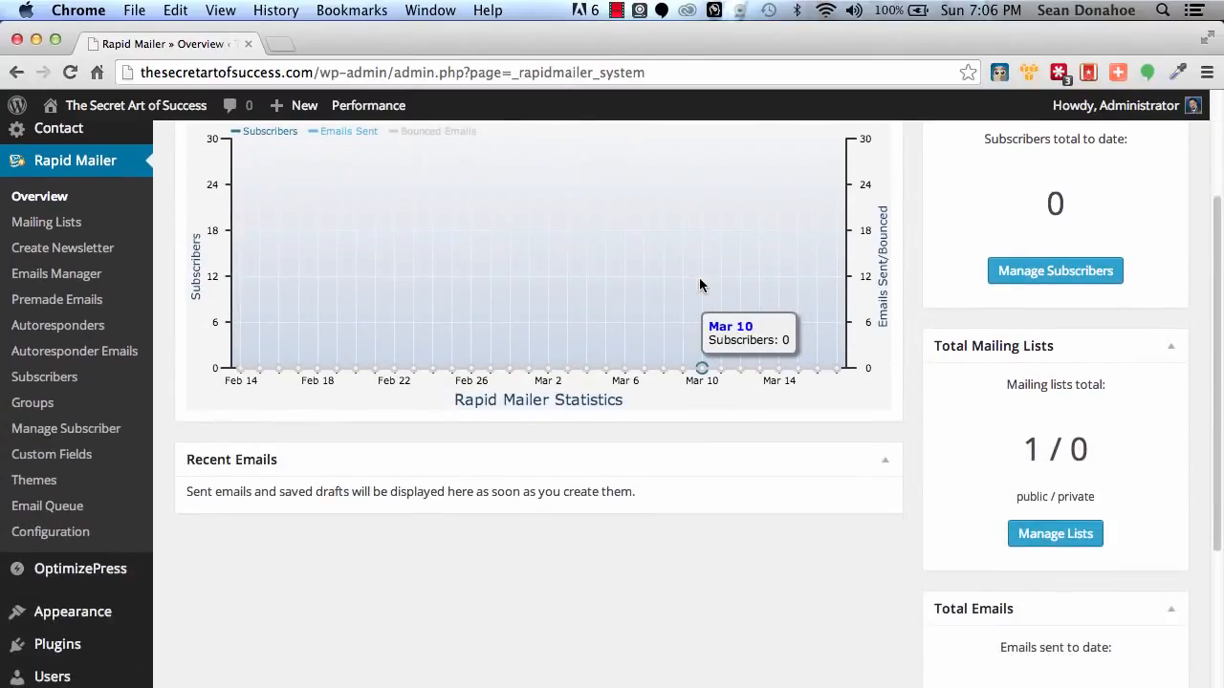
scroll(699, 285, up, 5)
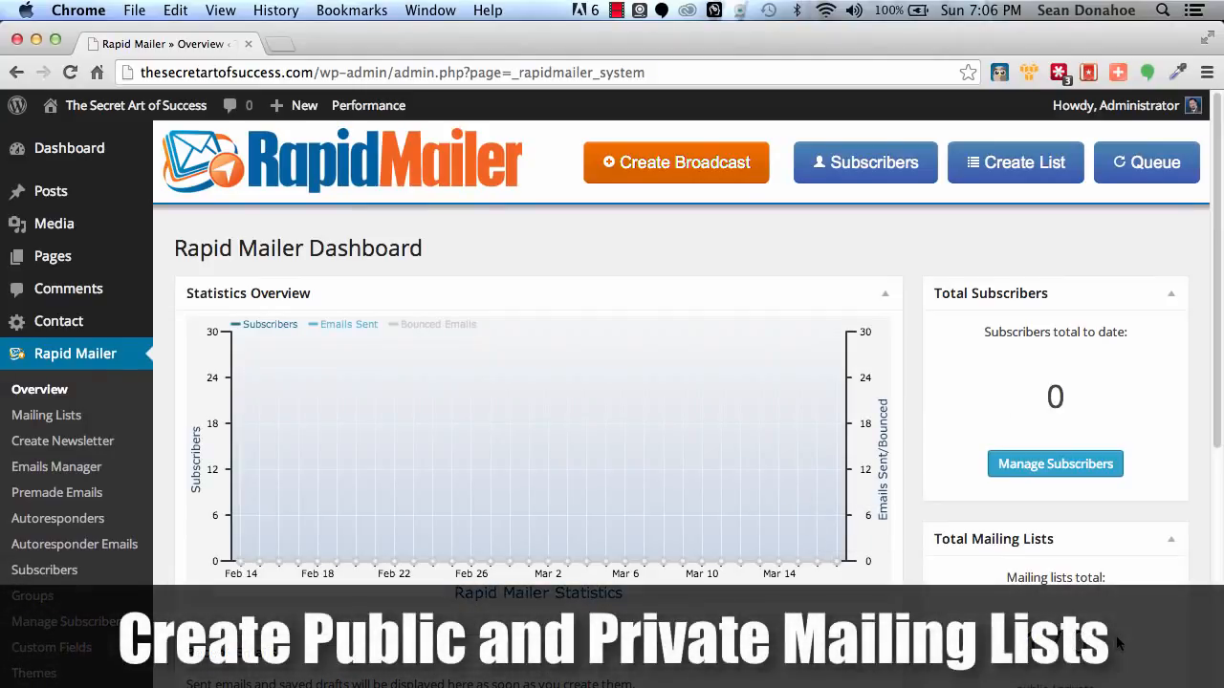
scroll(1113, 643, down, 4)
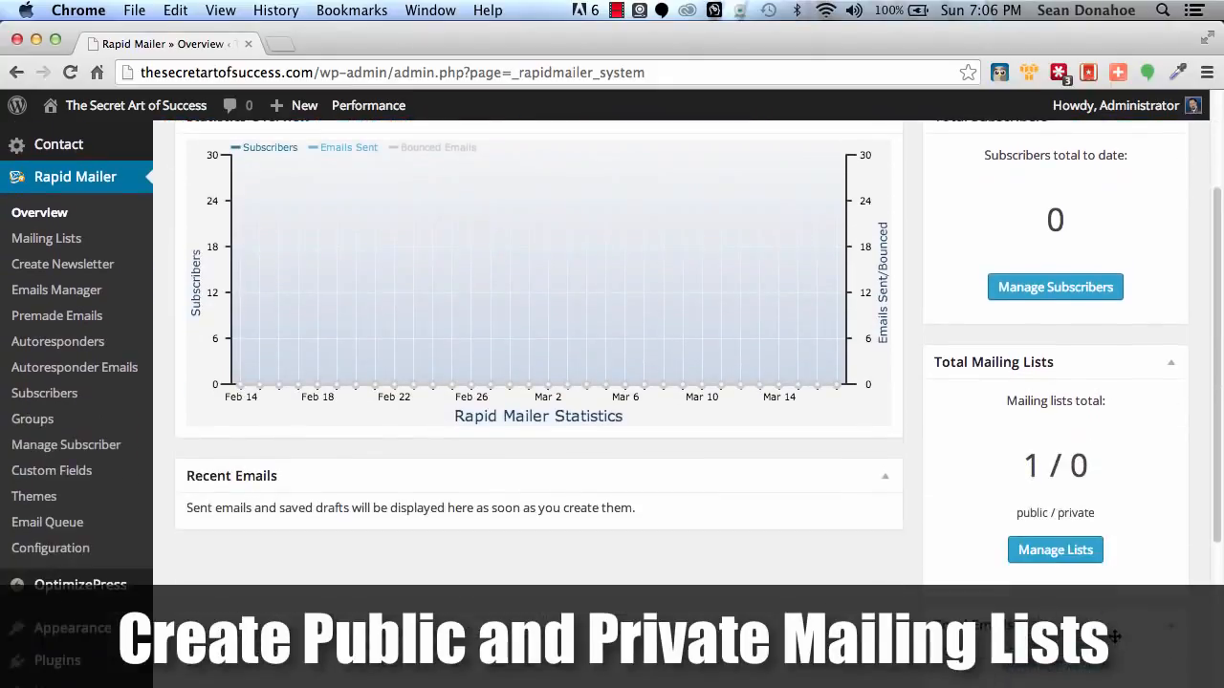
scroll(1114, 636, down, 7)
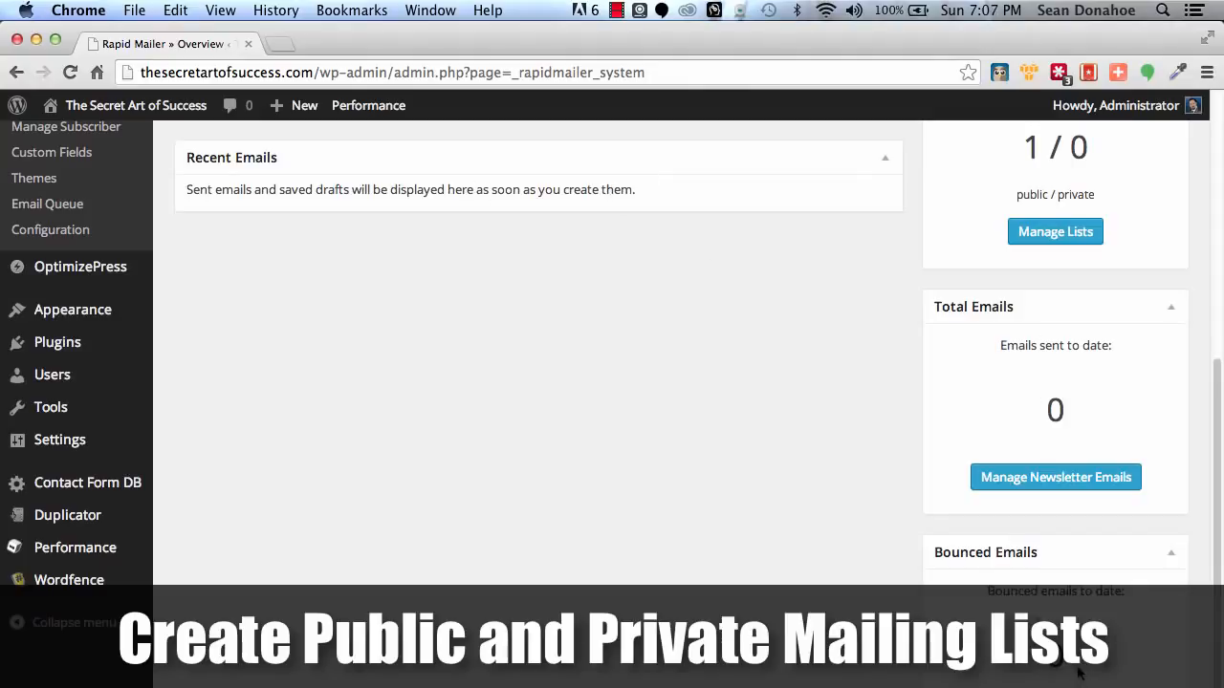
scroll(744, 402, up, 10)
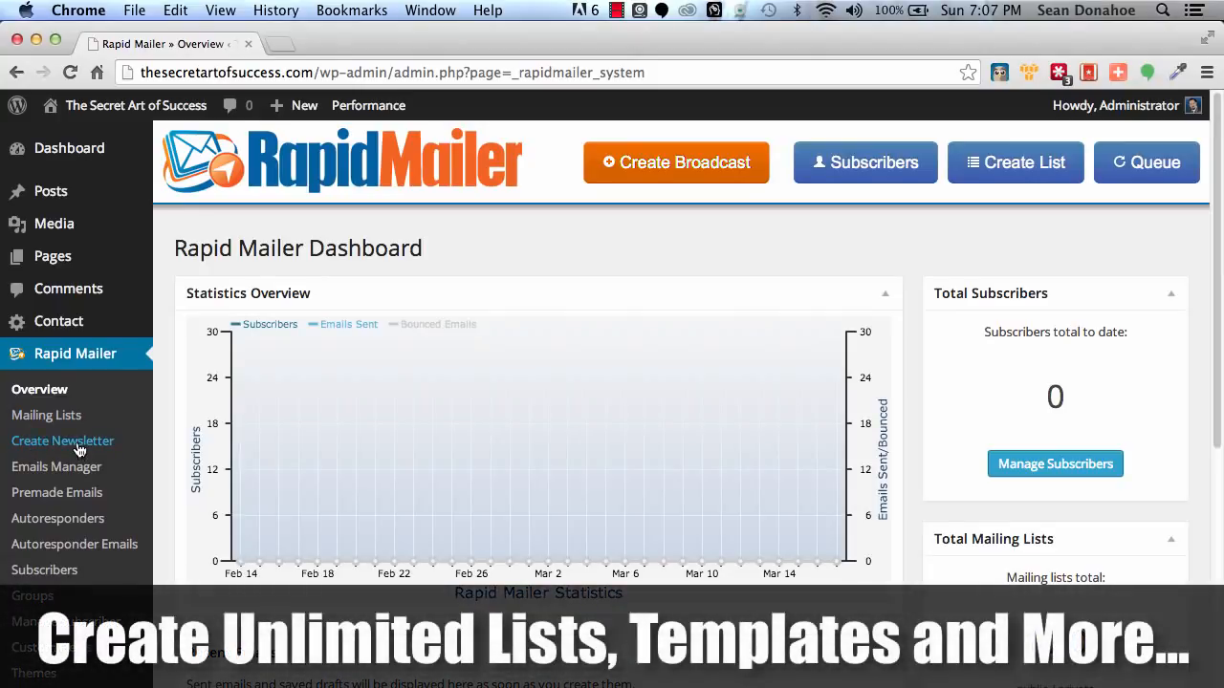
scroll(57, 453, down, 1)
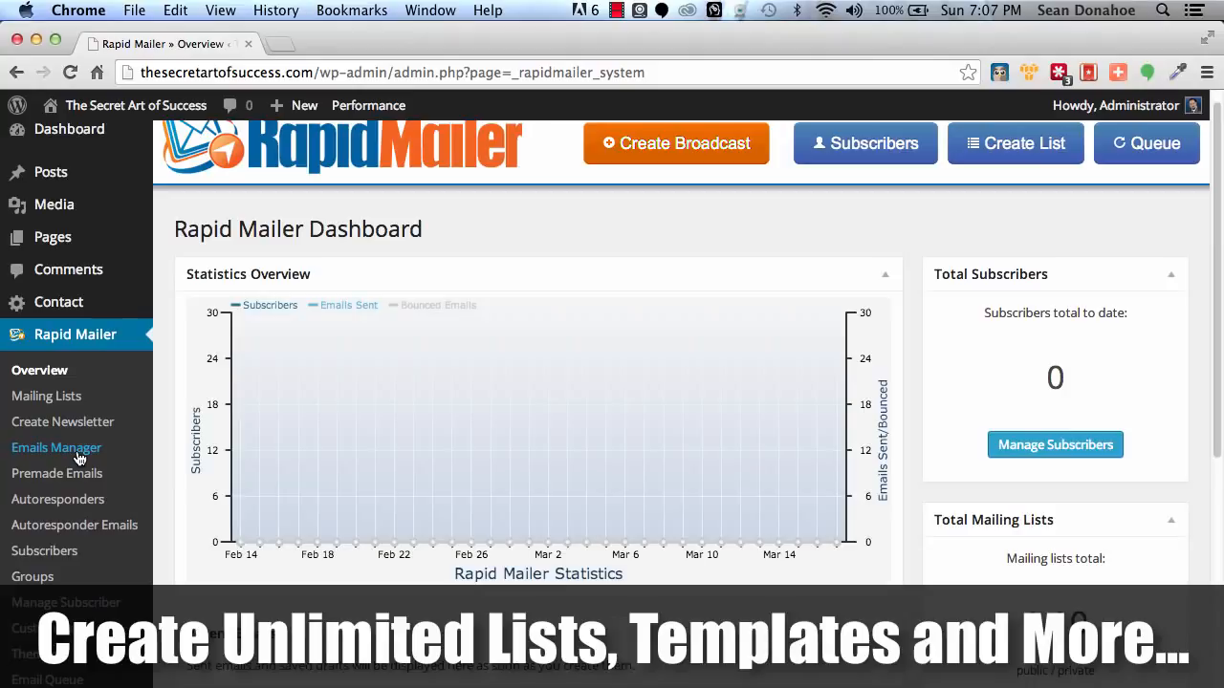
scroll(79, 457, down, 2)
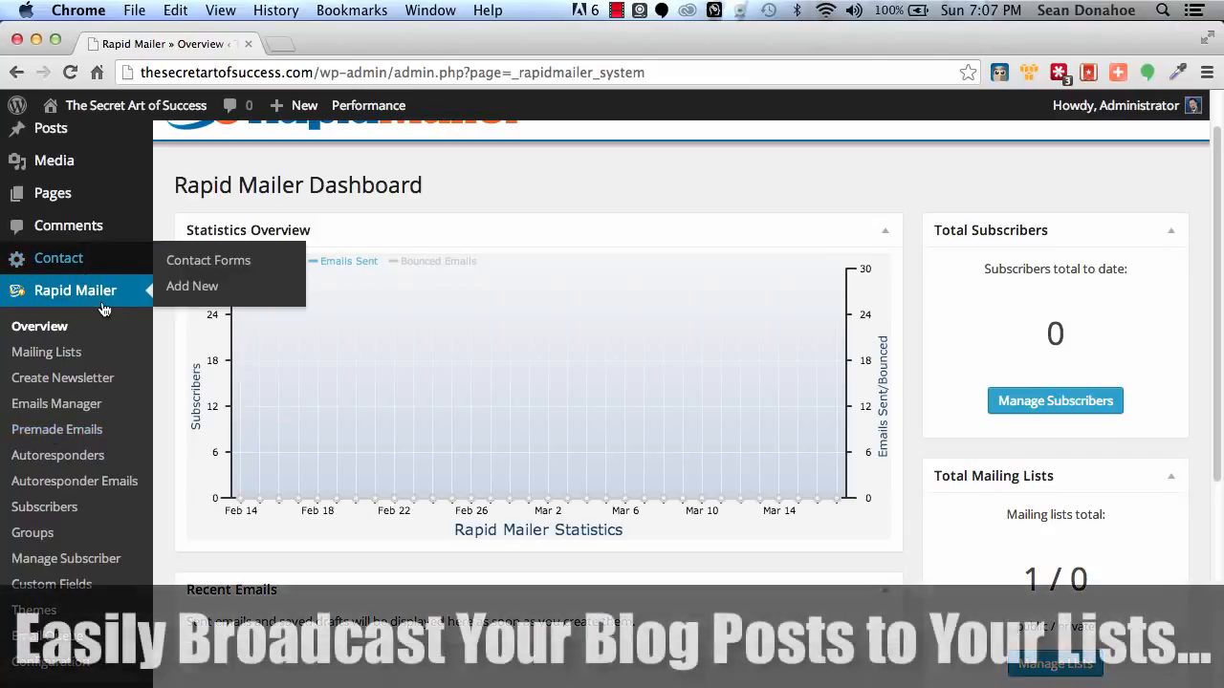
Open the Add New Post page in a new browser tab and examine its Send as Newsletter options.
mouse_move(62, 126)
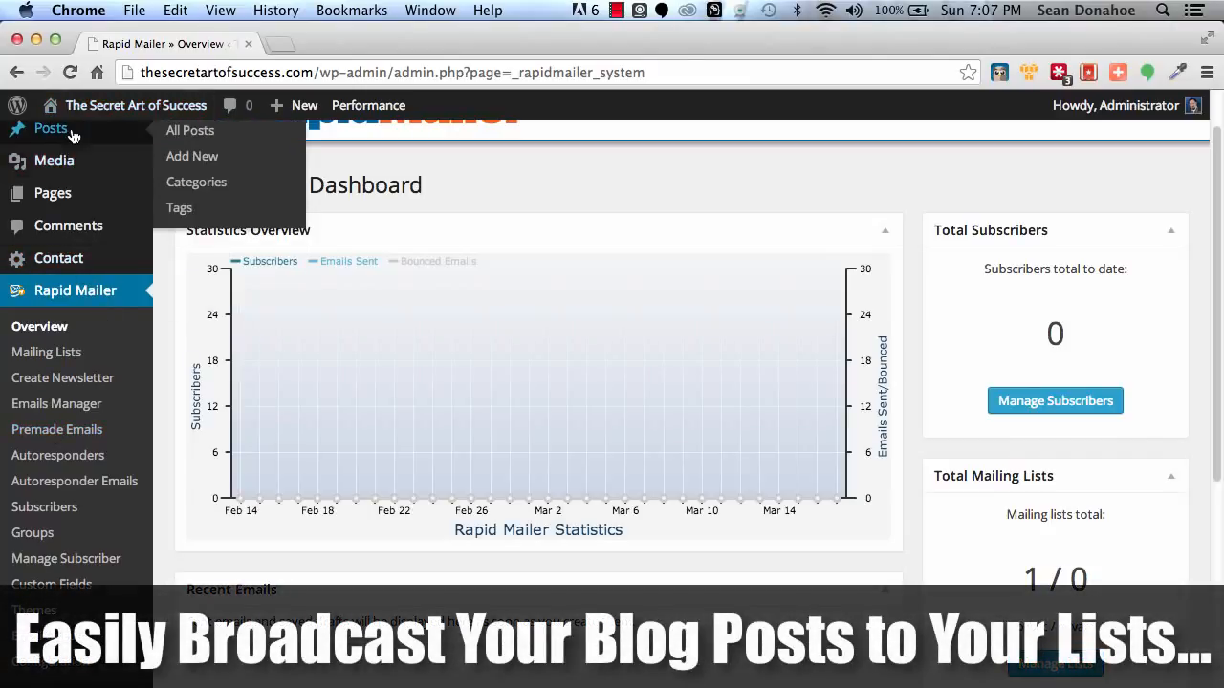
right_click(194, 153)
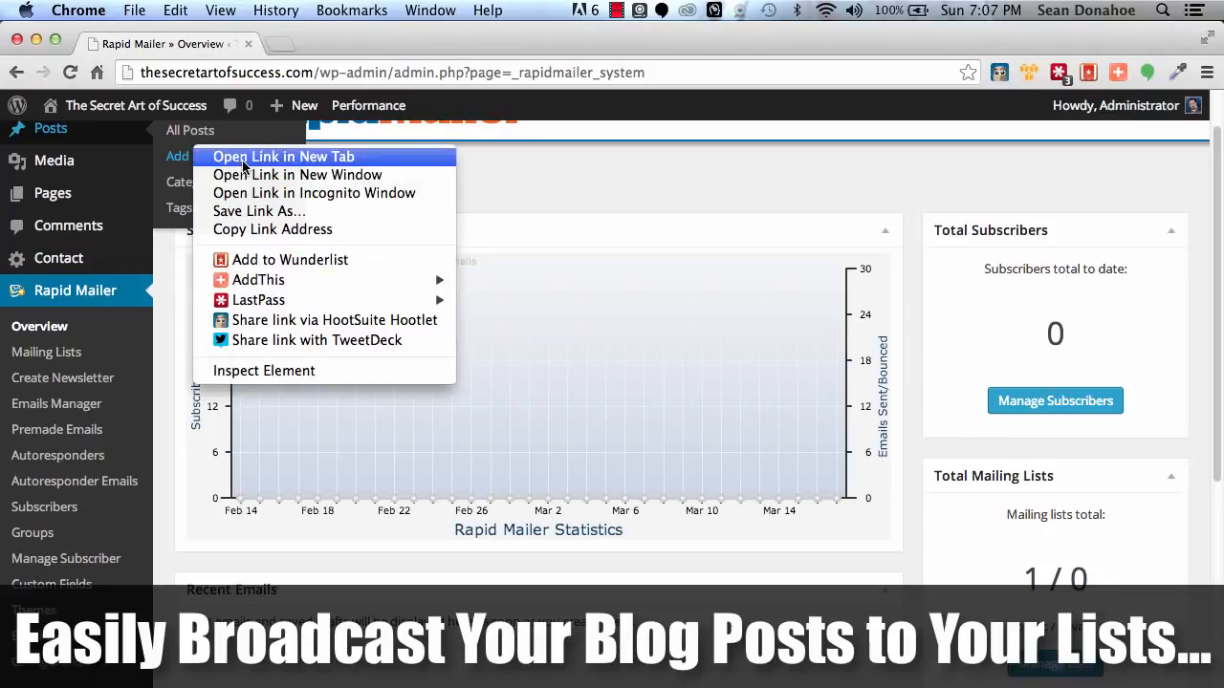
click(238, 158)
click(318, 46)
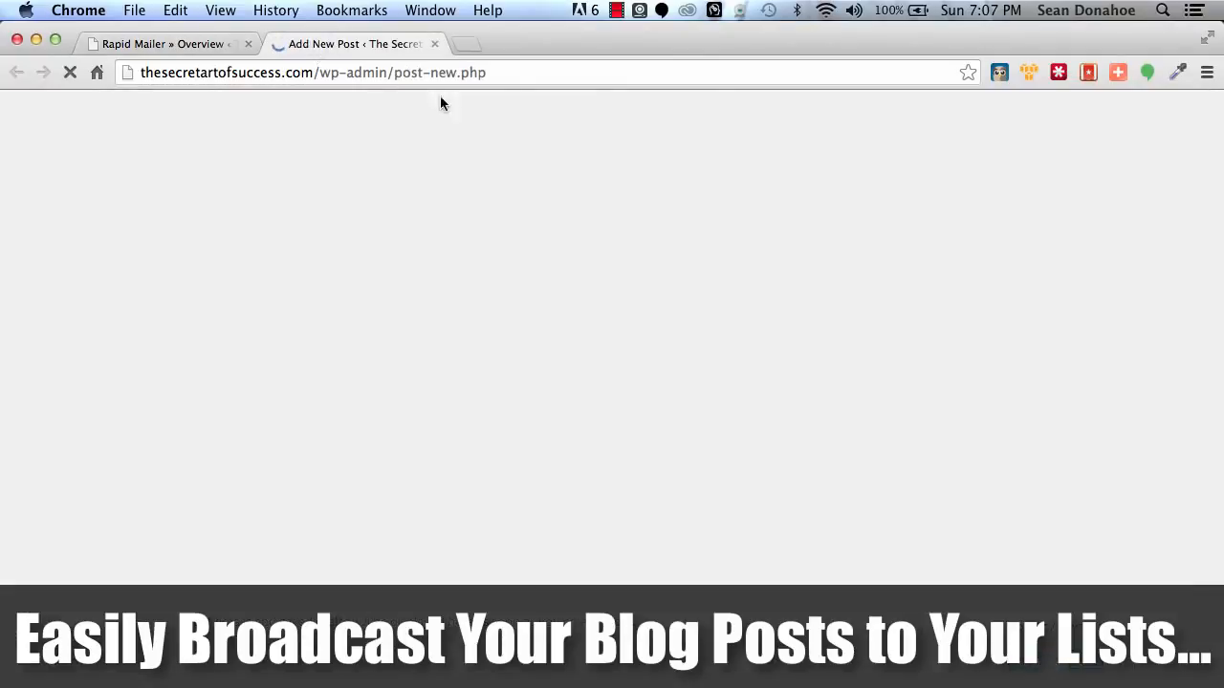
scroll(538, 470, down, 10)
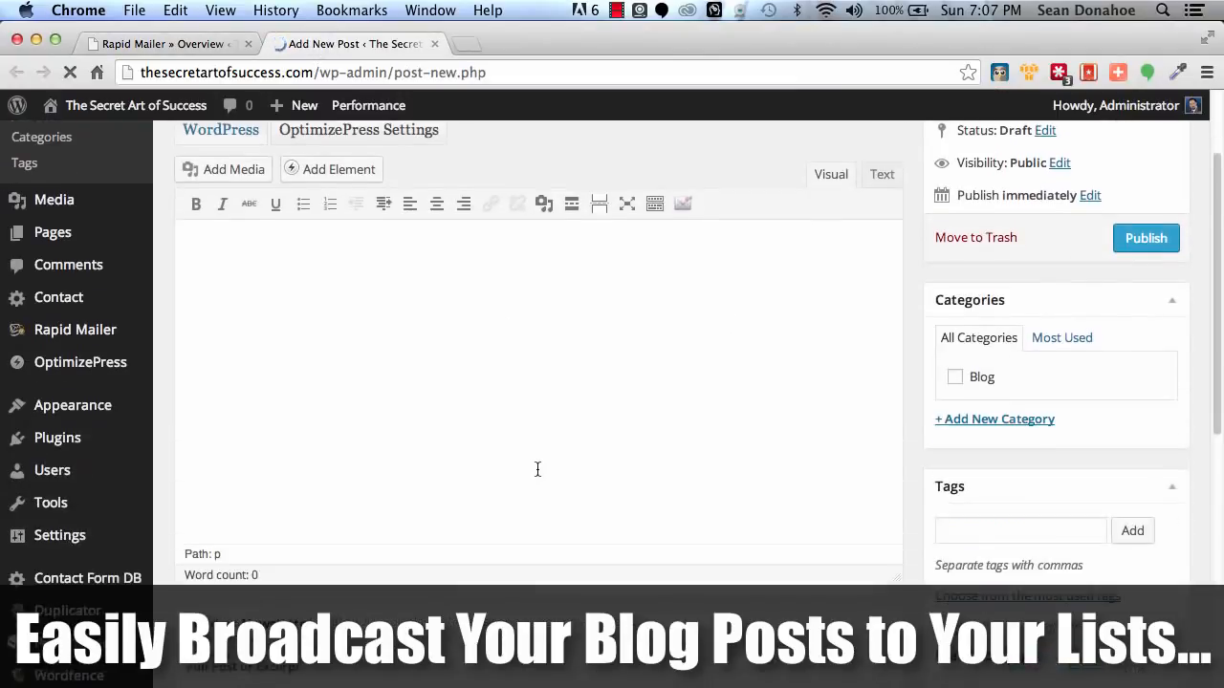
scroll(536, 467, up, 8)
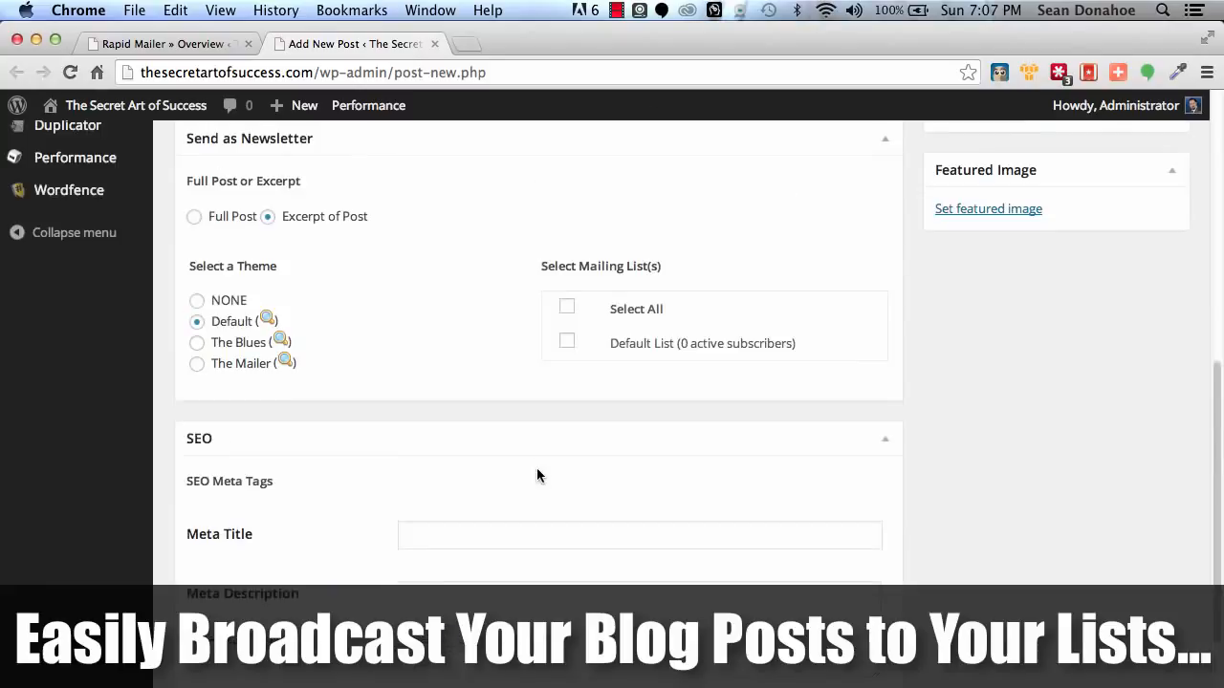
scroll(537, 467, down, 5)
scroll(537, 475, up, 2)
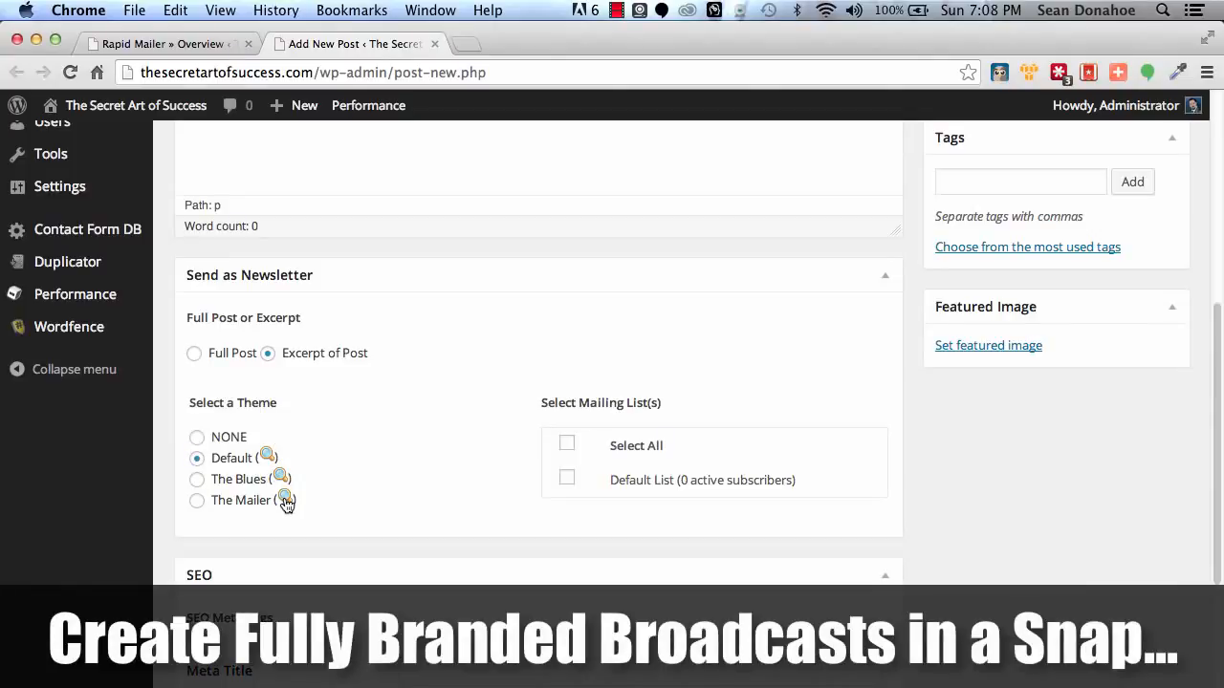
Preview The Blues newsletter theme from its header to its footer, and close the preview.
click(282, 480)
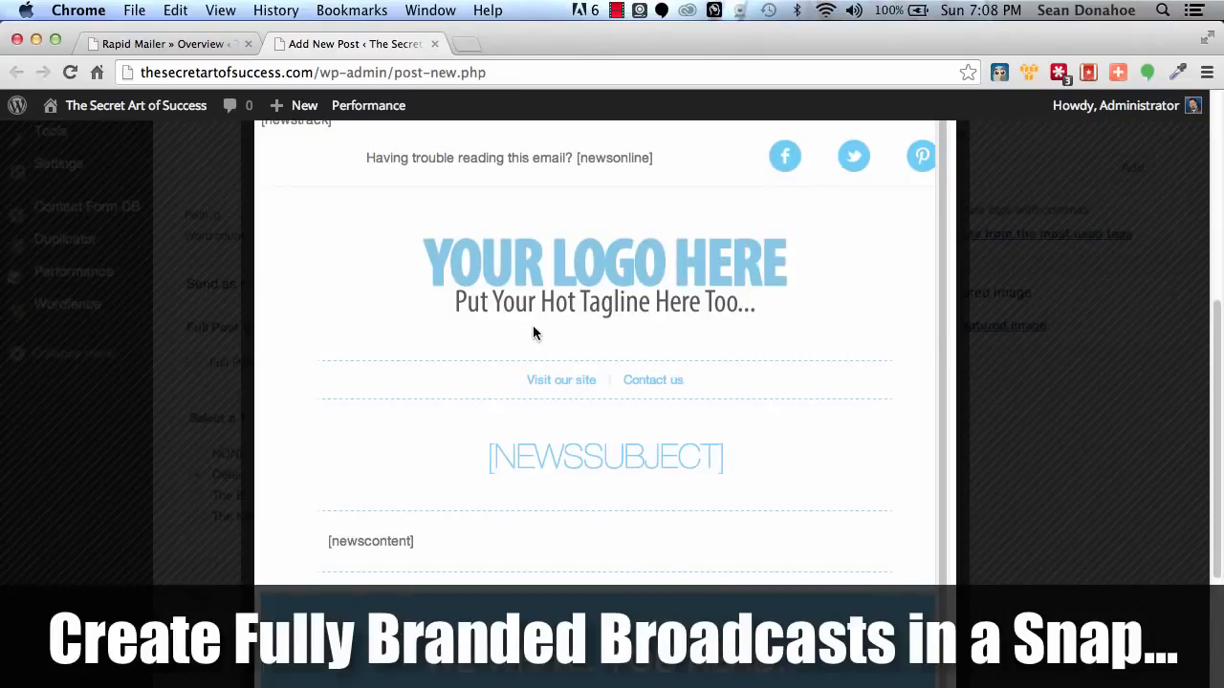
scroll(533, 330, down, 10)
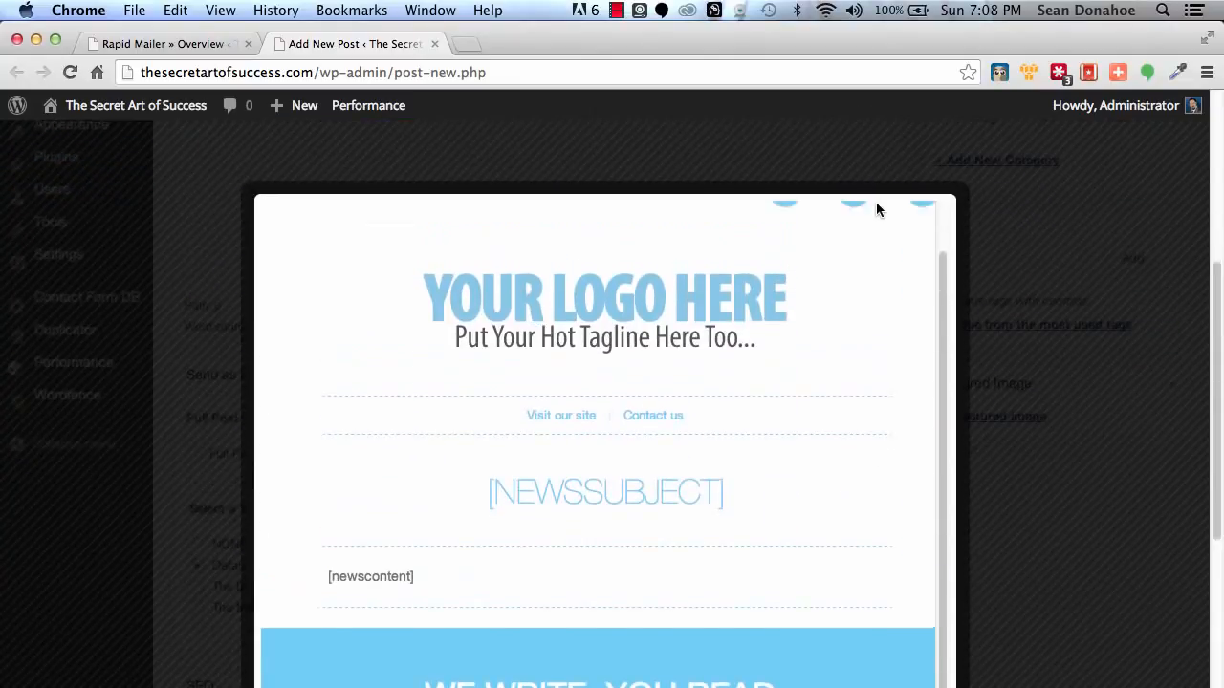
scroll(986, 369, down, 5)
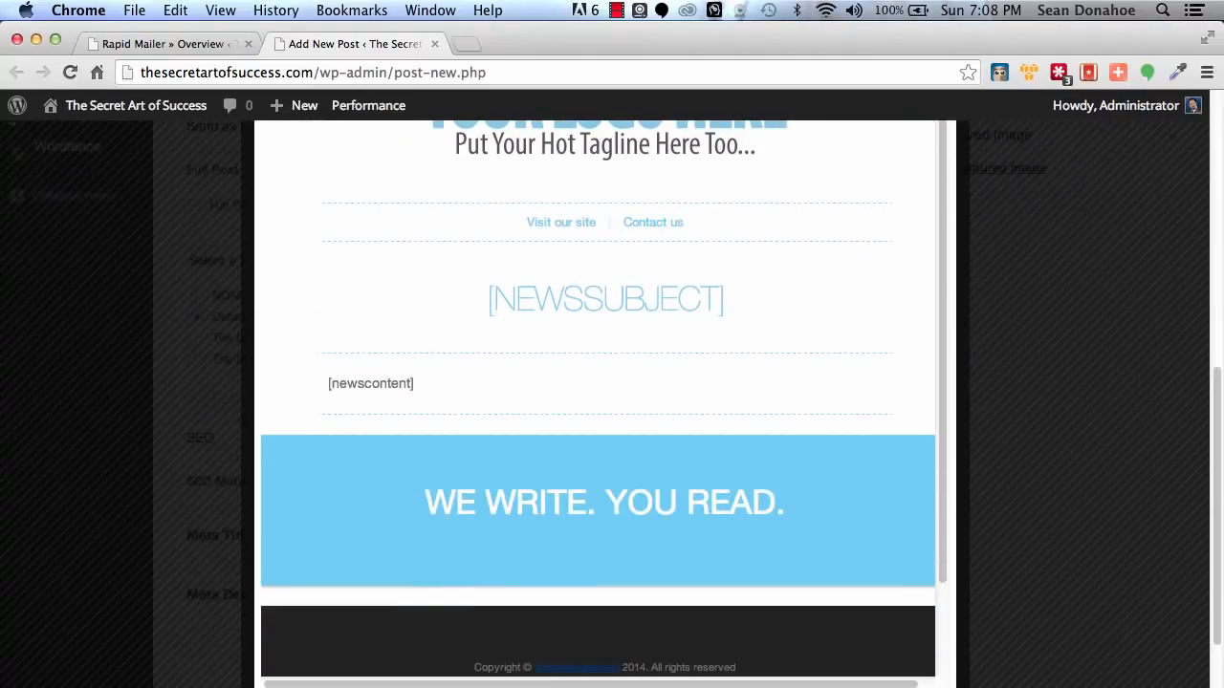
click(939, 669)
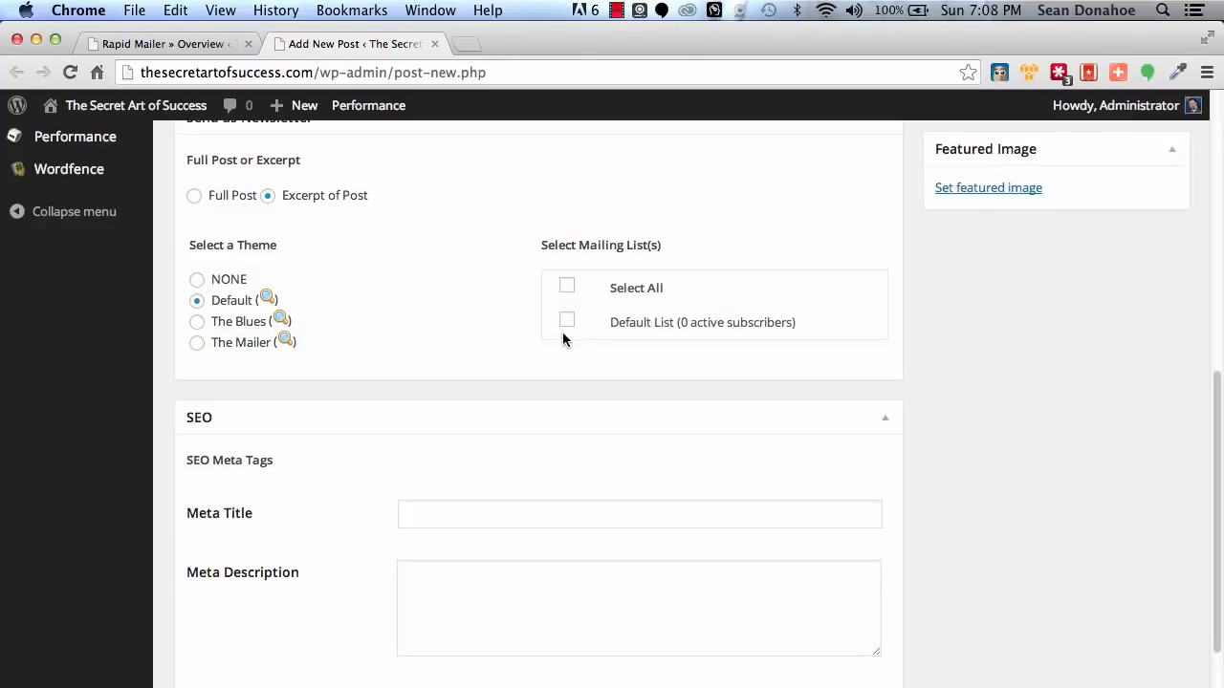
Review the new post's publishing, category and newsletter mailing list settings.
scroll(459, 308, up, 3)
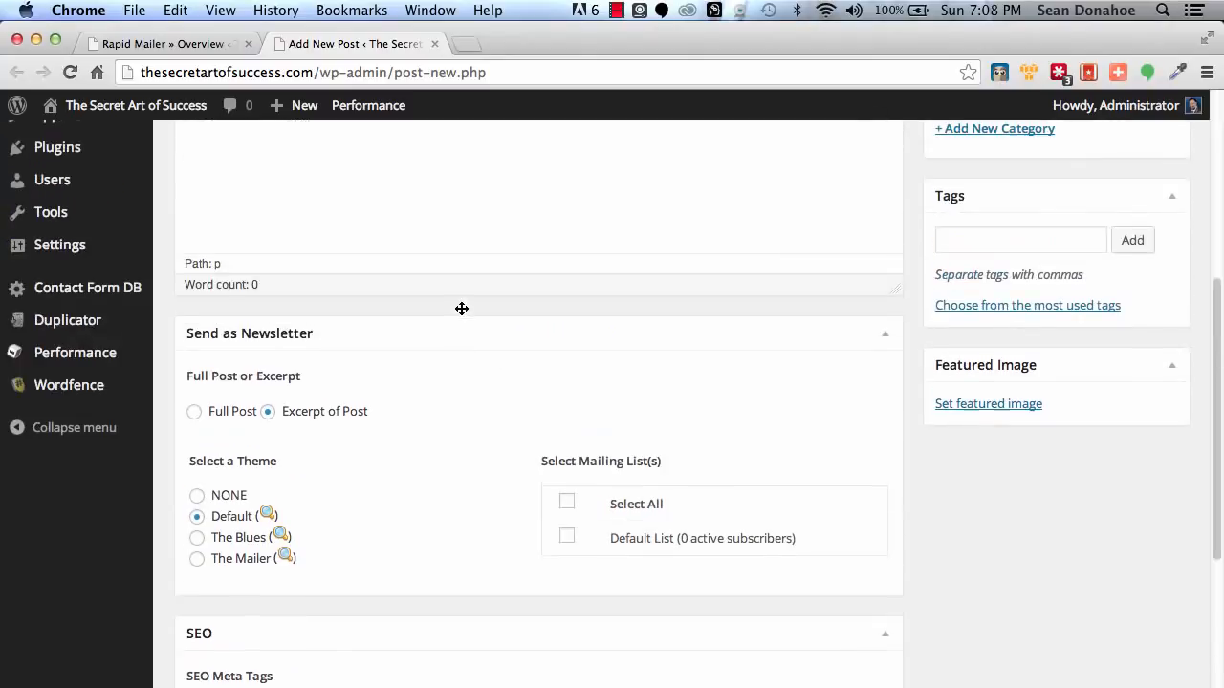
scroll(1031, 565, up, 6)
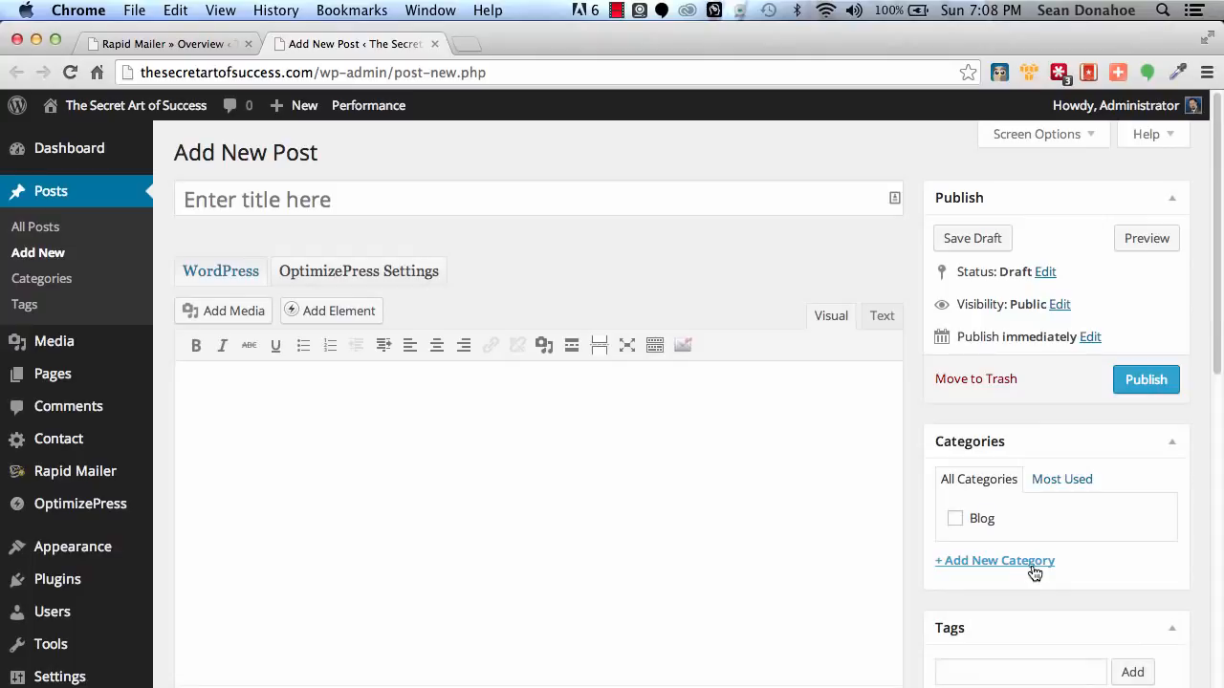
scroll(1033, 571, down, 6)
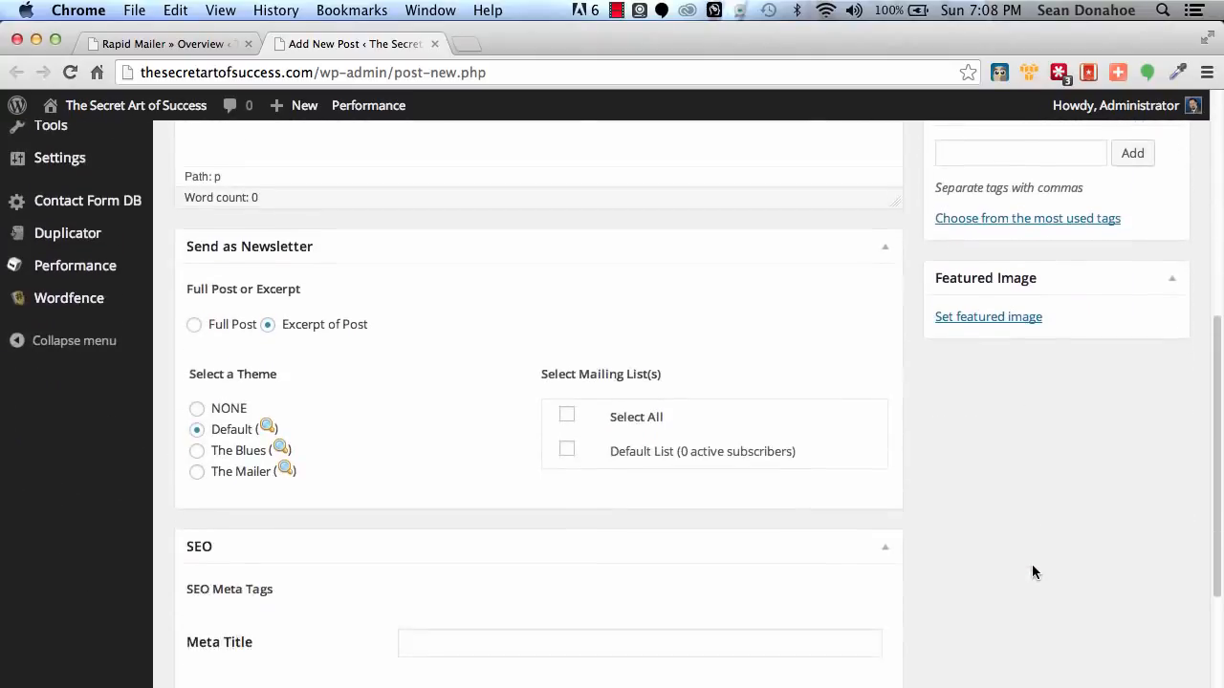
scroll(1032, 571, down, 1)
scroll(1033, 569, up, 8)
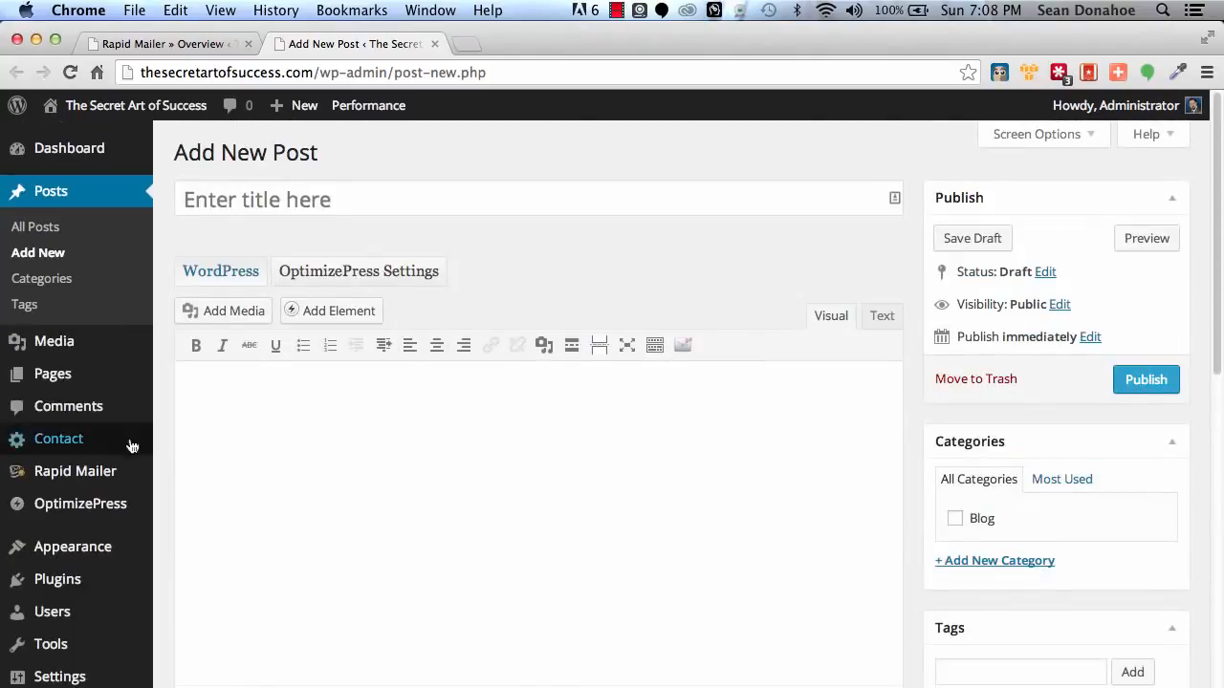
Go to Rapid Mailer's autoresponder management page and start a new autoresponder.
mouse_move(50, 471)
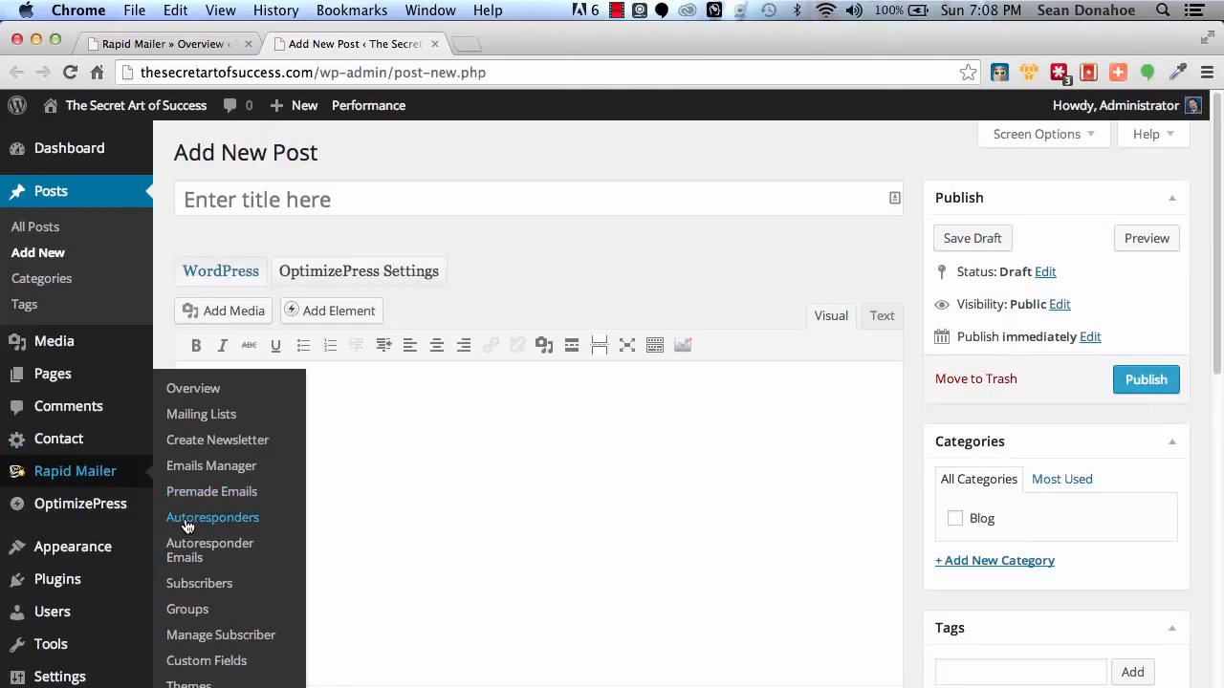
click(49, 470)
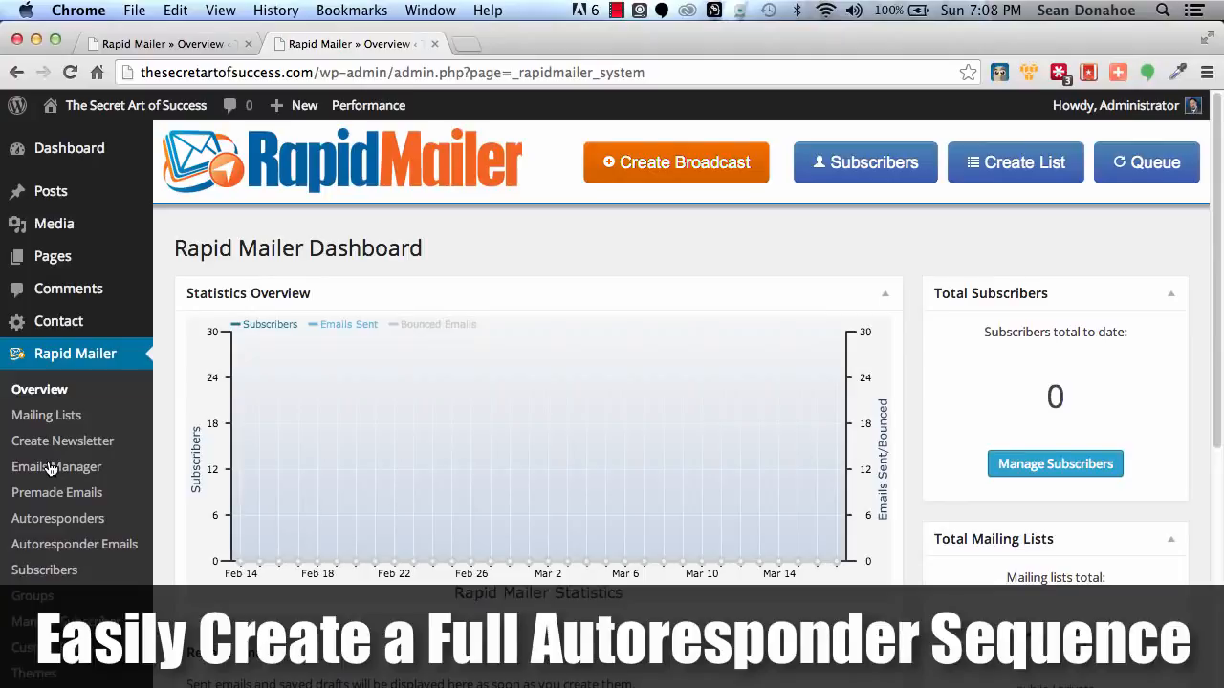
scroll(50, 468, down, 4)
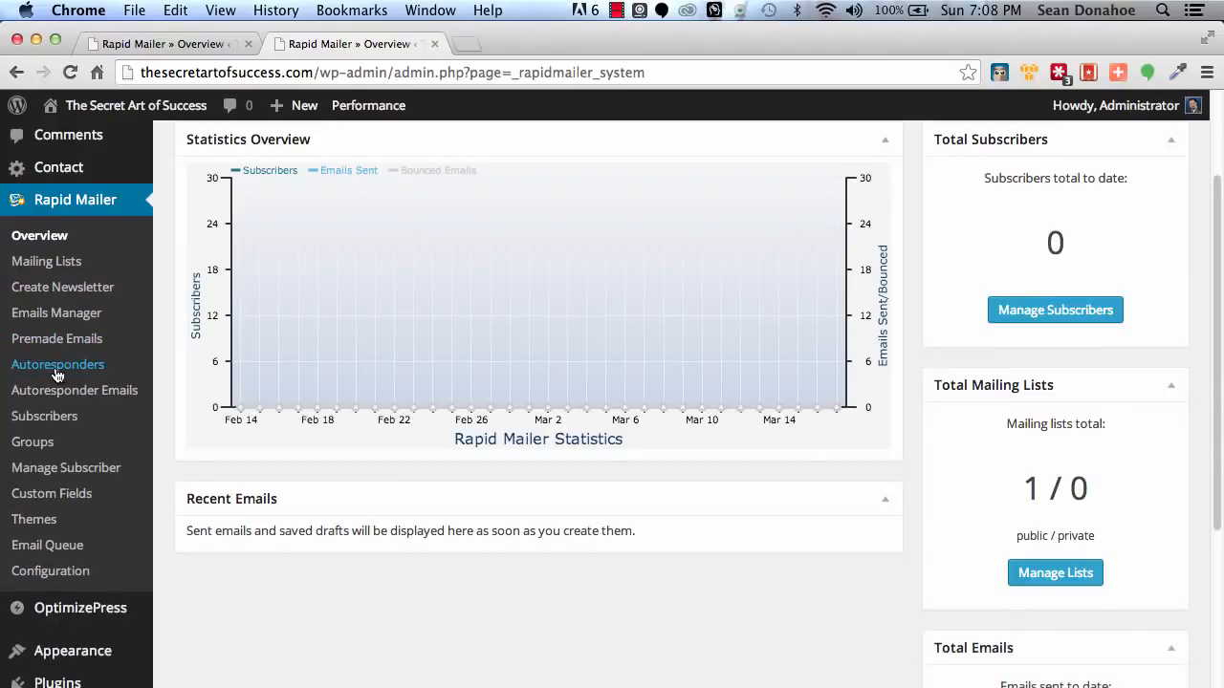
click(56, 371)
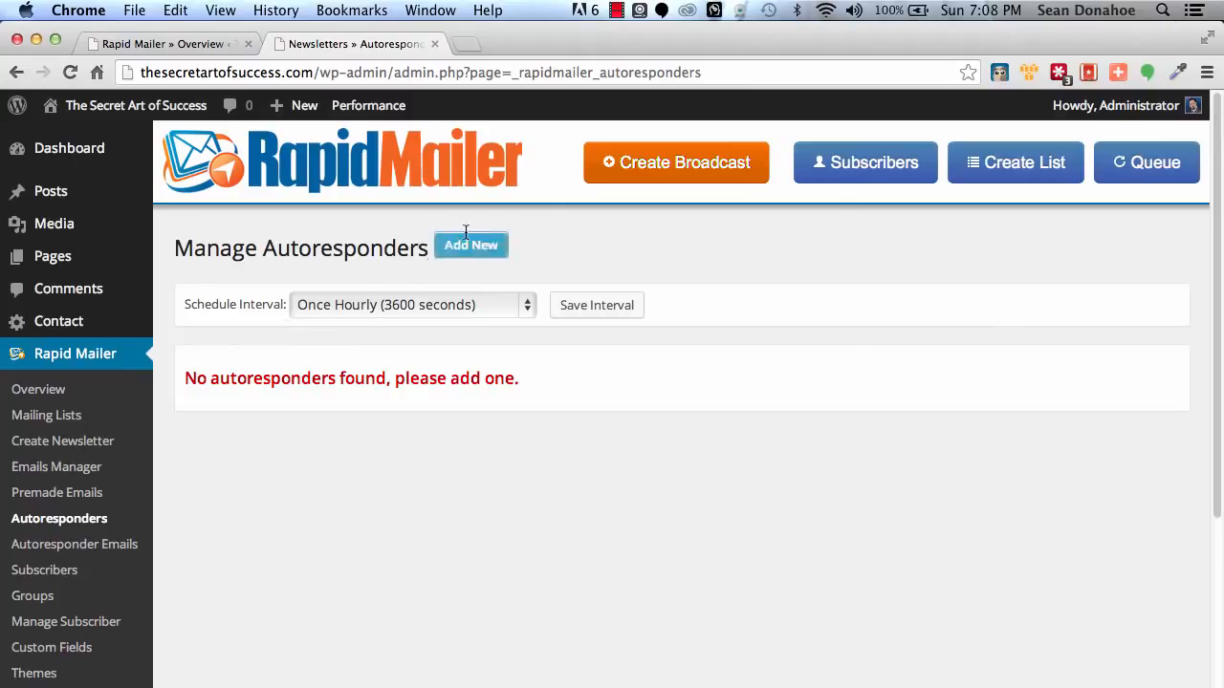
click(483, 251)
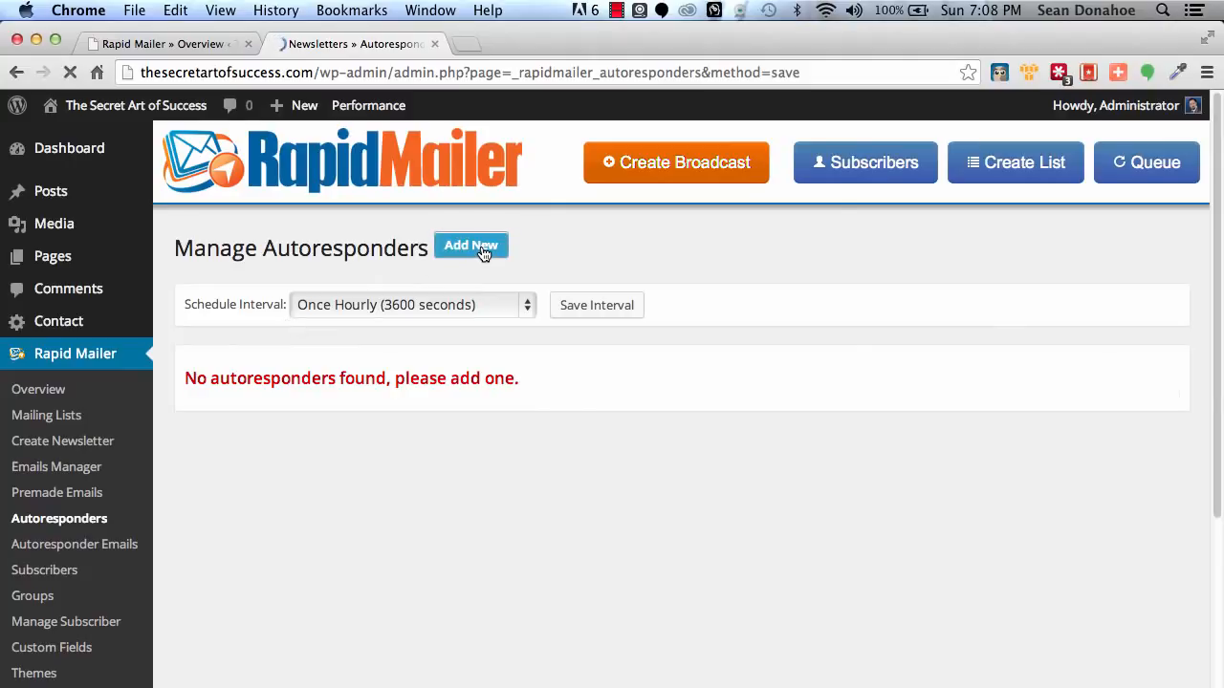
Name the autoresponder "IMSC Sign Up" and assign it to the Default List mailing list.
scroll(332, 354, down, 1)
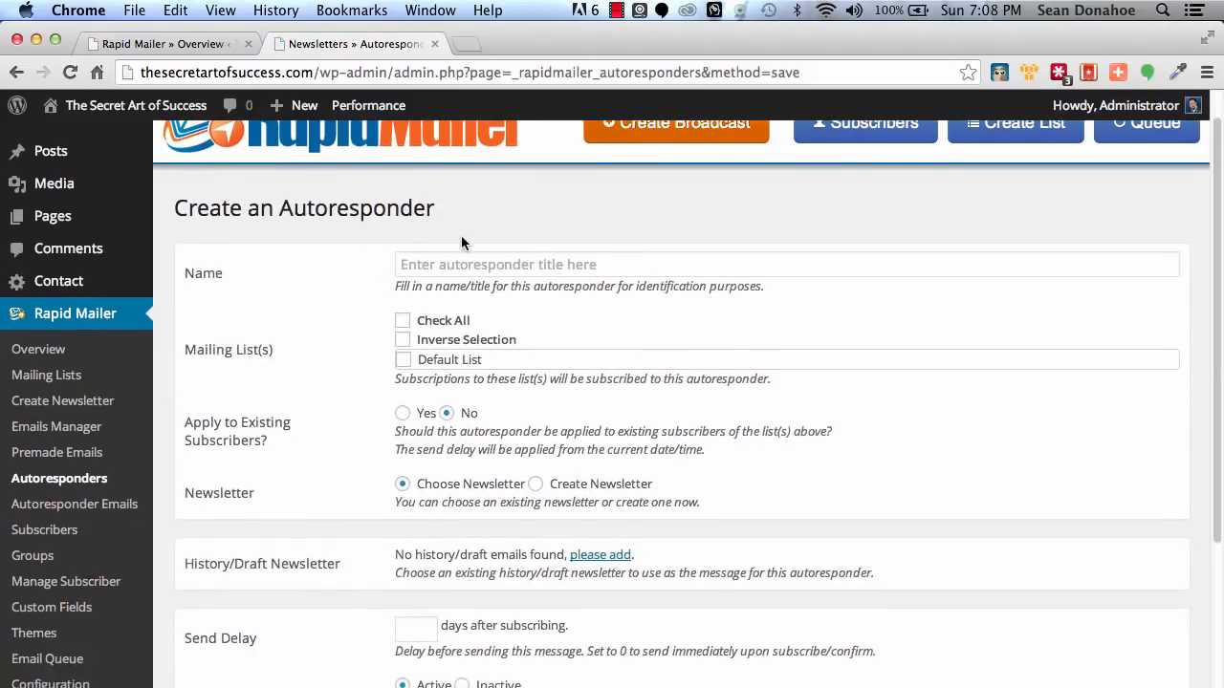
click(459, 260)
text(IMS)
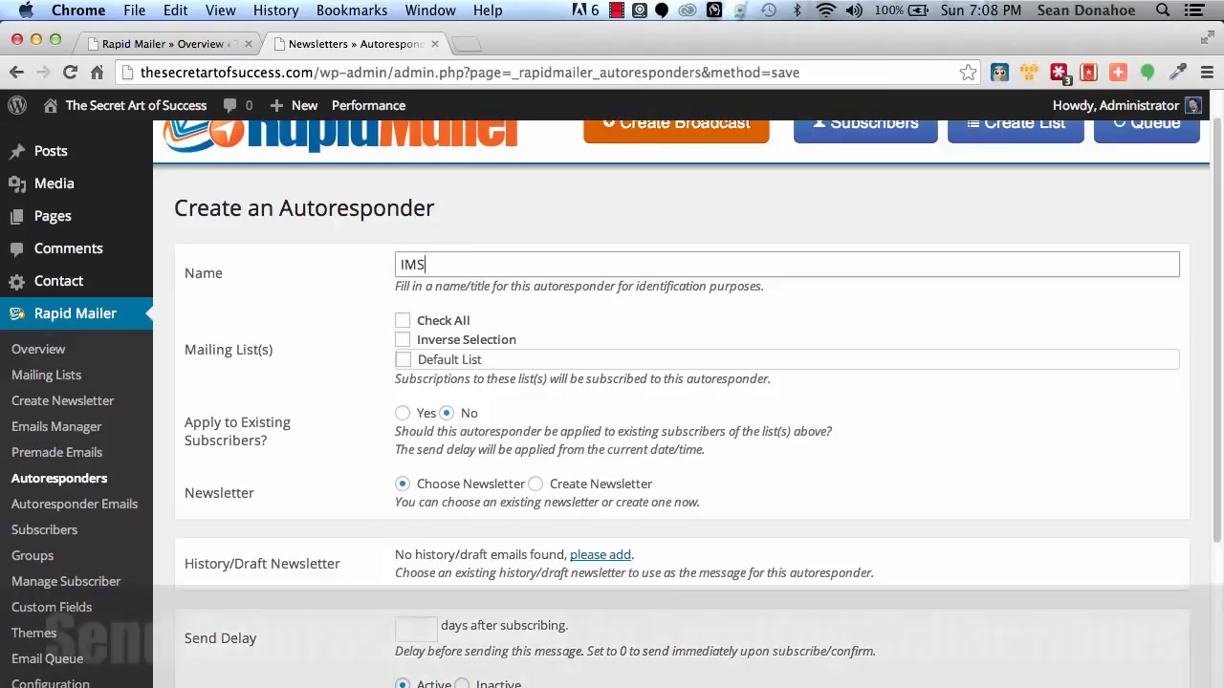
text(C Sign Up)
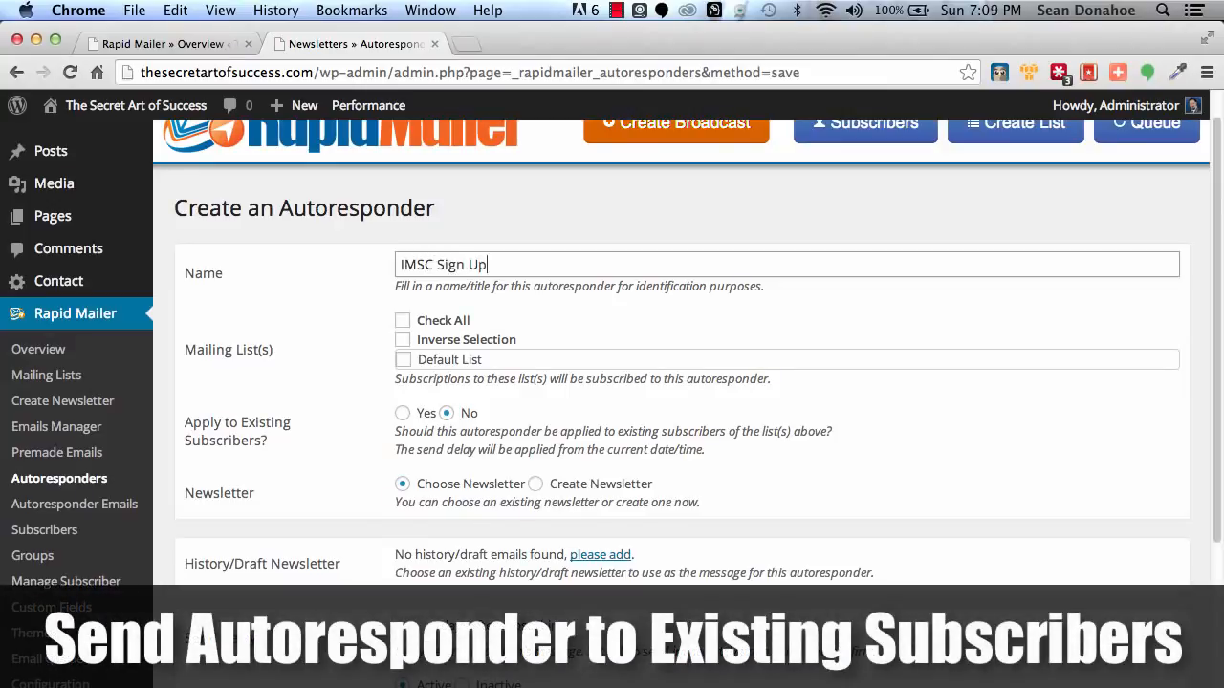
click(402, 359)
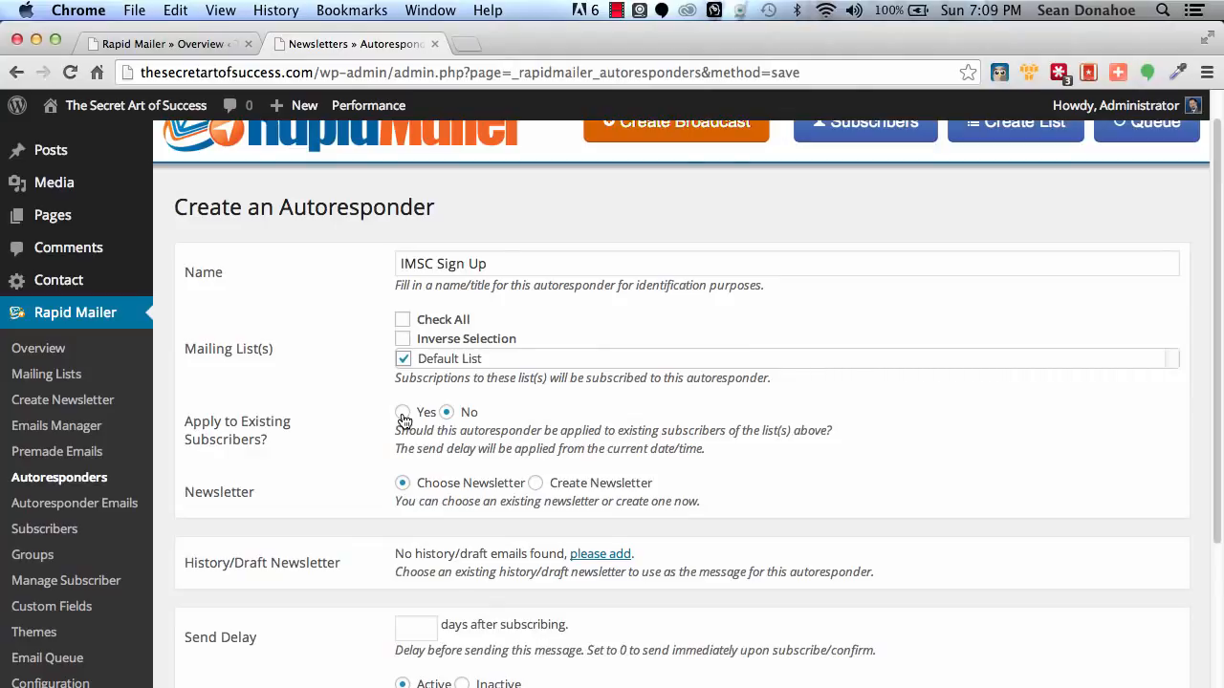
Apply the autoresponder to existing subscribers and set its newsletter source to Create Newsletter.
click(402, 415)
scroll(343, 425, down, 3)
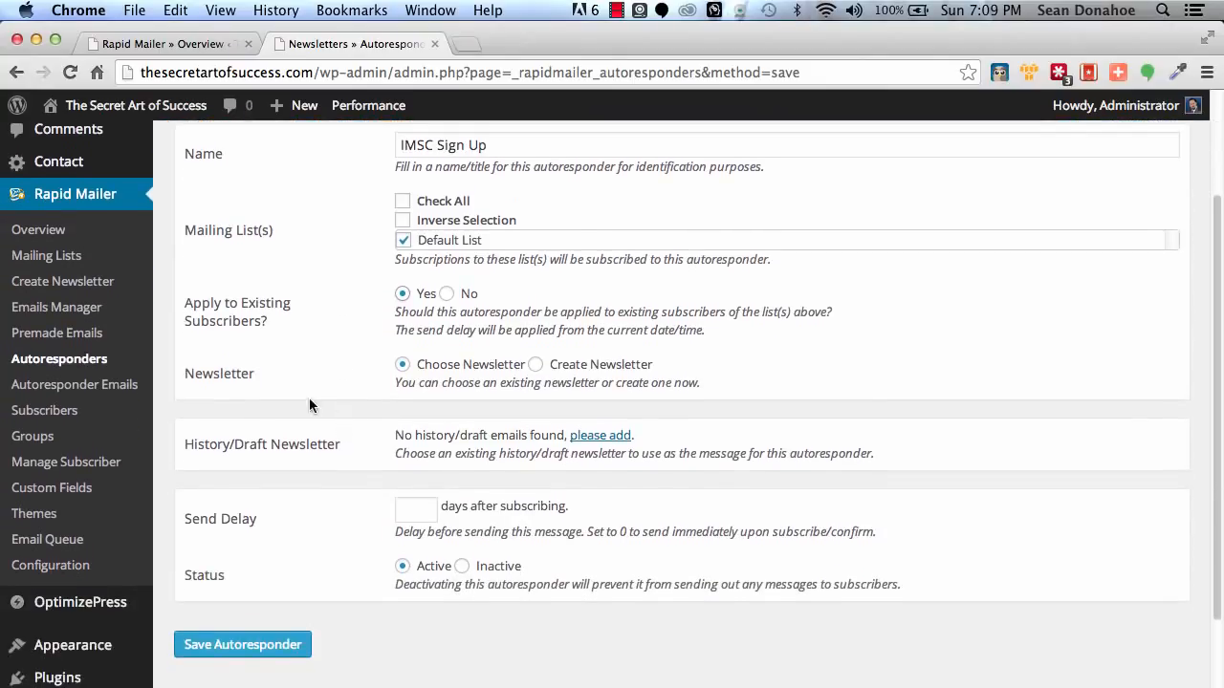
click(535, 364)
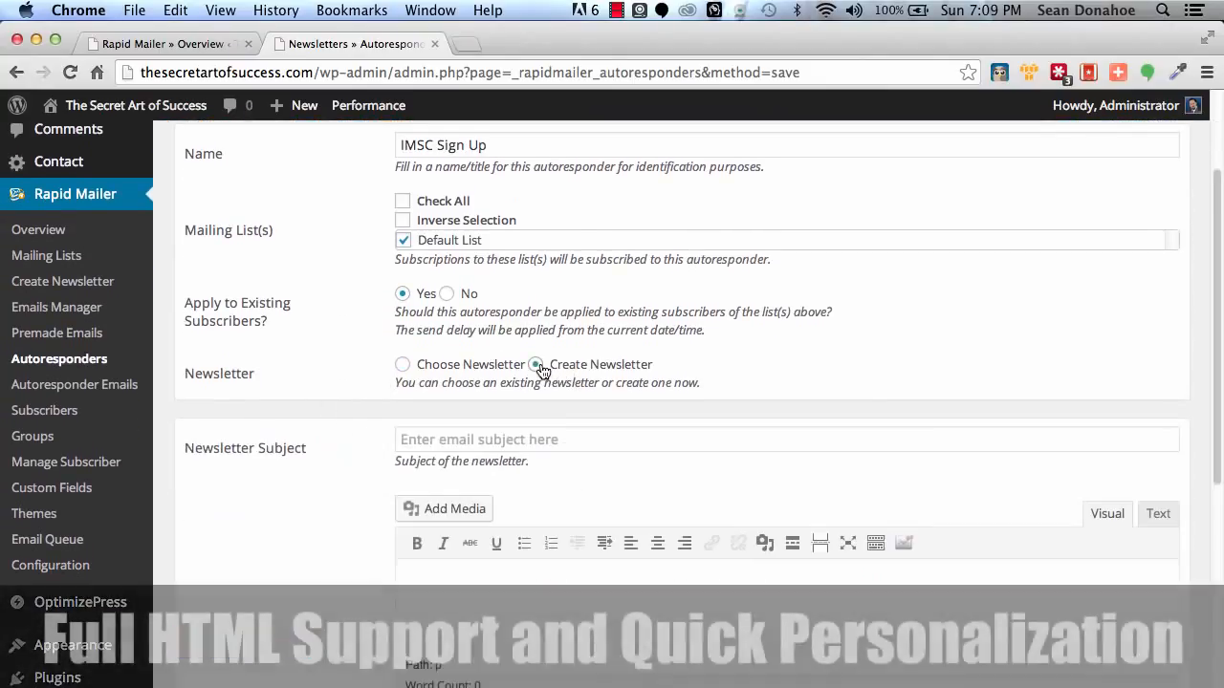
Examine the shortcodes that can be inserted into the autoresponder's newsletter content.
scroll(616, 463, down, 7)
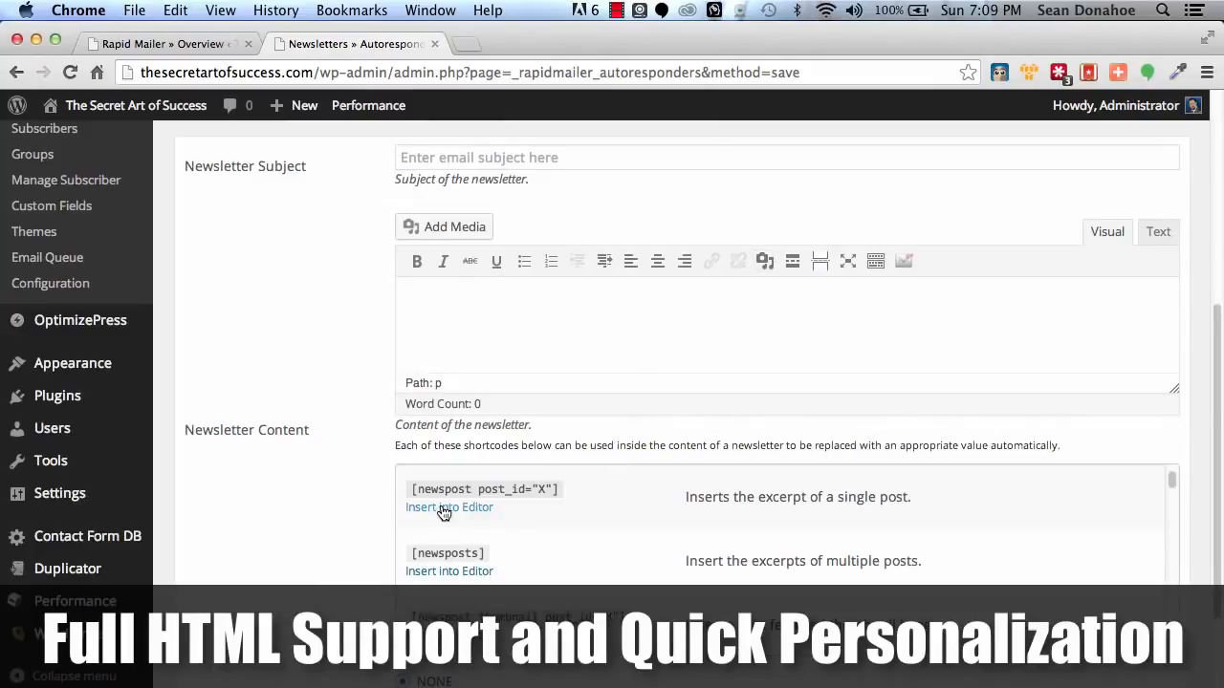
scroll(732, 562, down, 4)
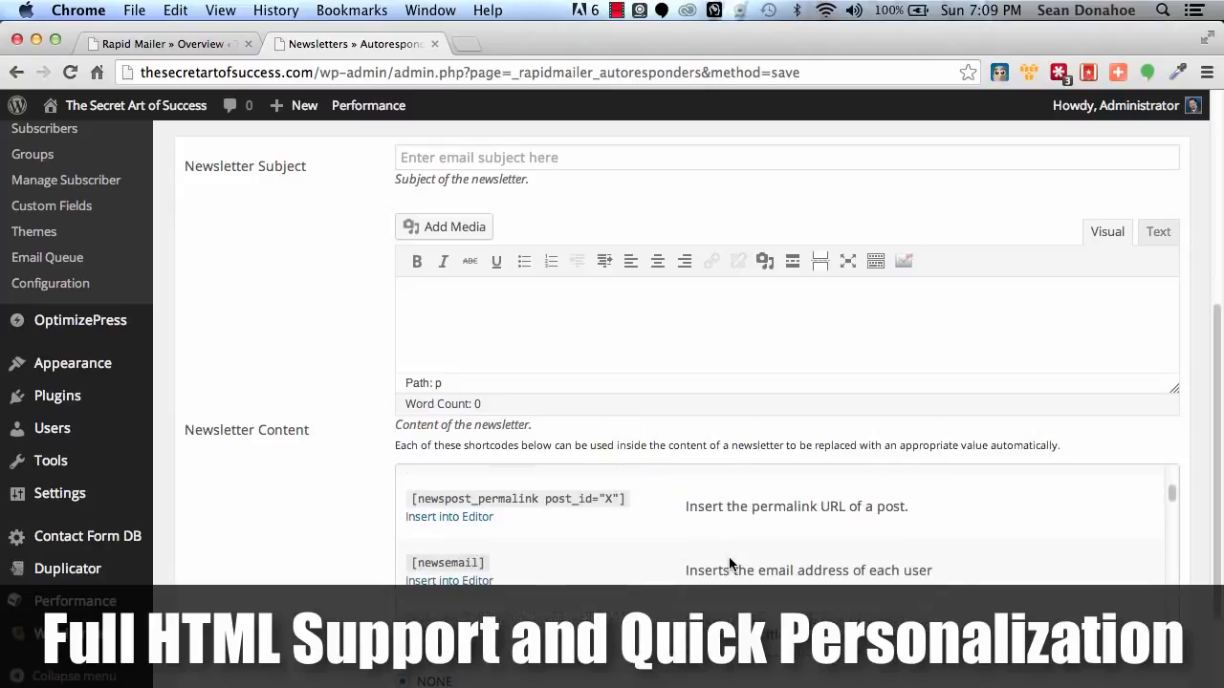
scroll(729, 564, down, 2)
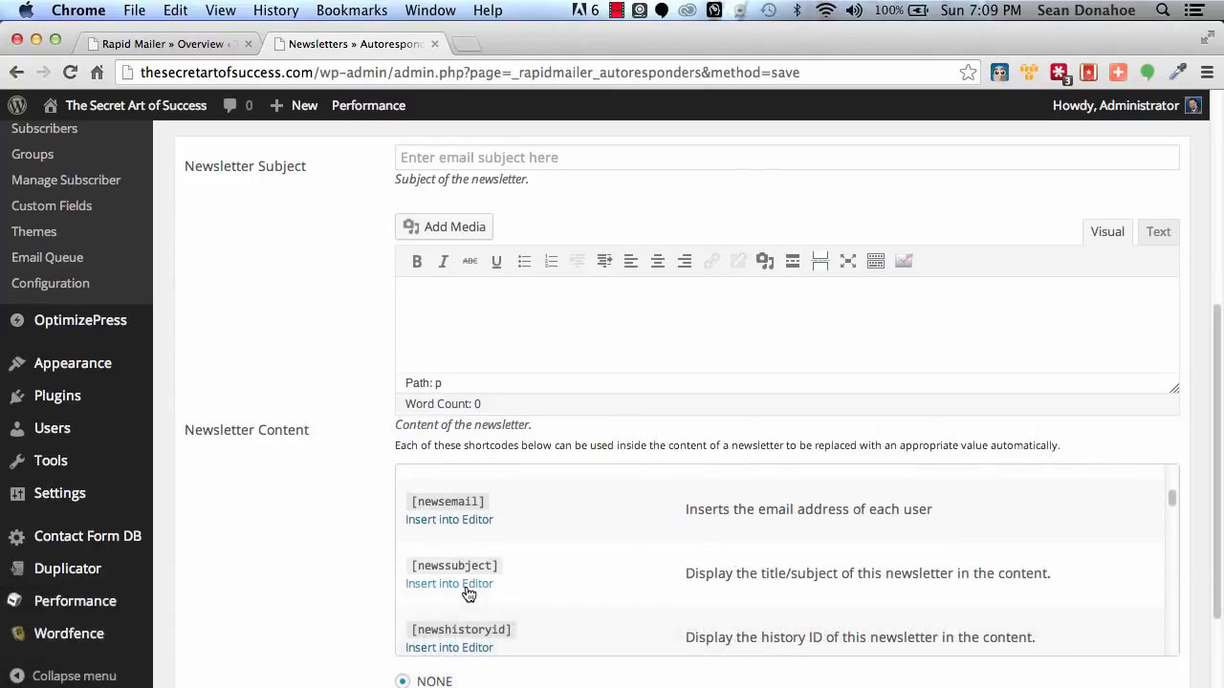
Review the remaining newsletter content shortcodes, including the tracking, company profile and social media ones.
scroll(689, 593, down, 6)
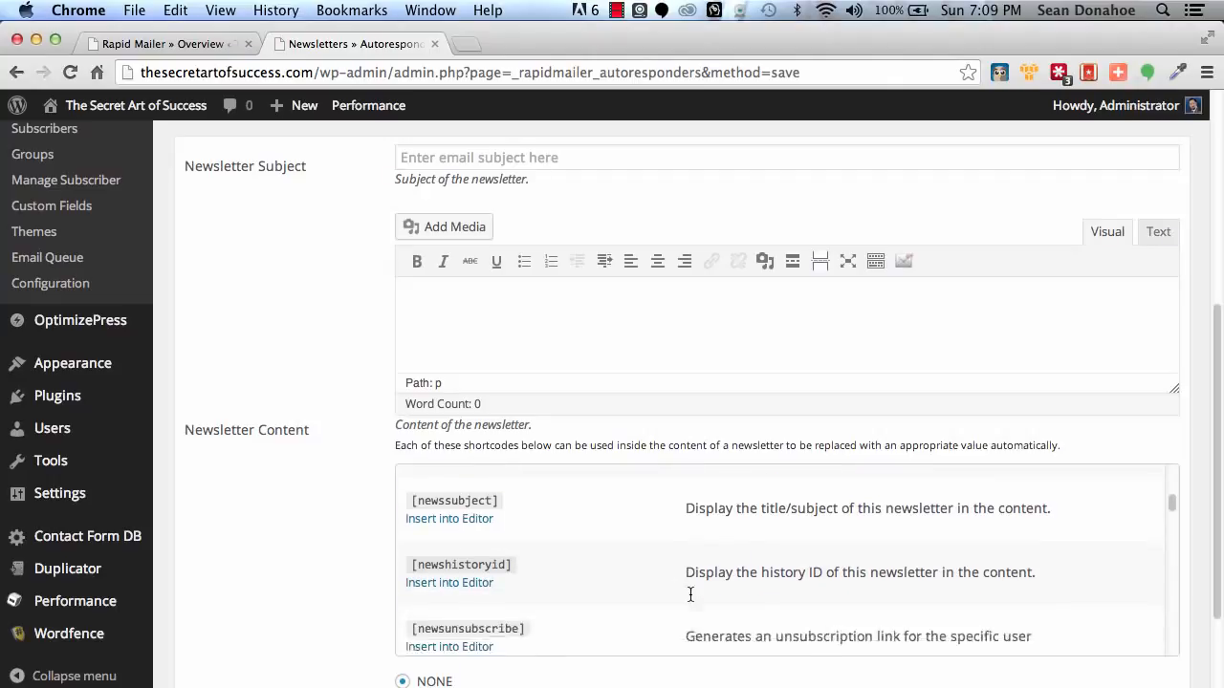
scroll(691, 593, down, 10)
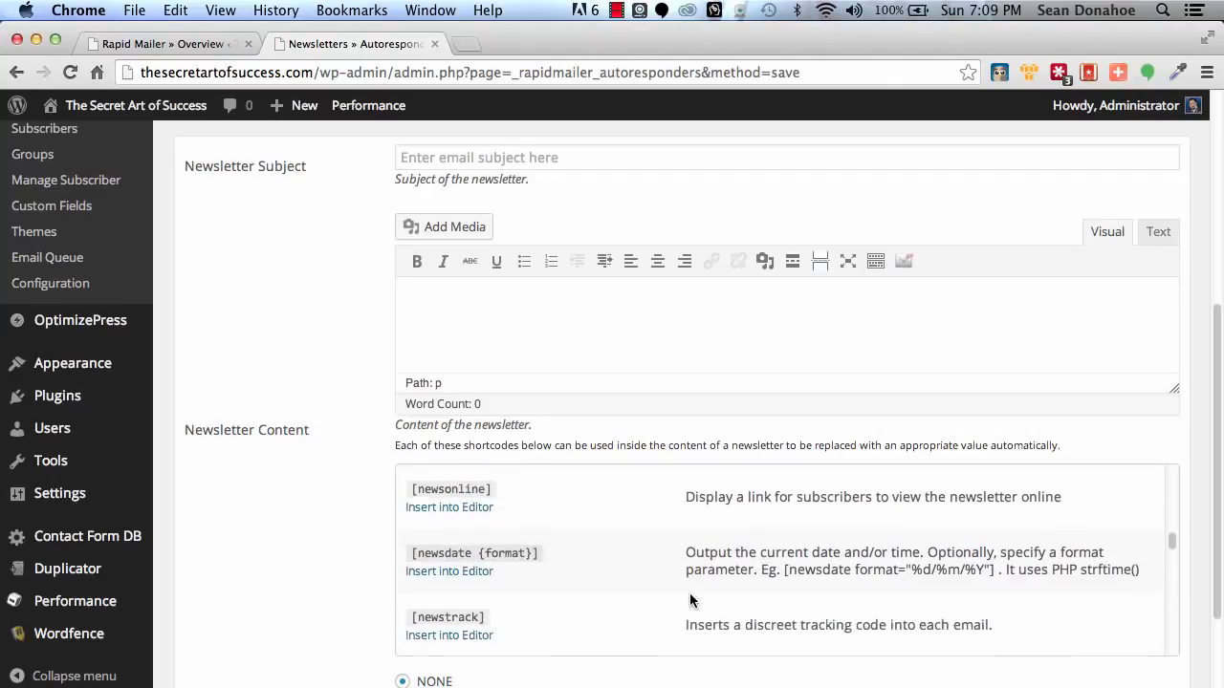
scroll(689, 593, down, 5)
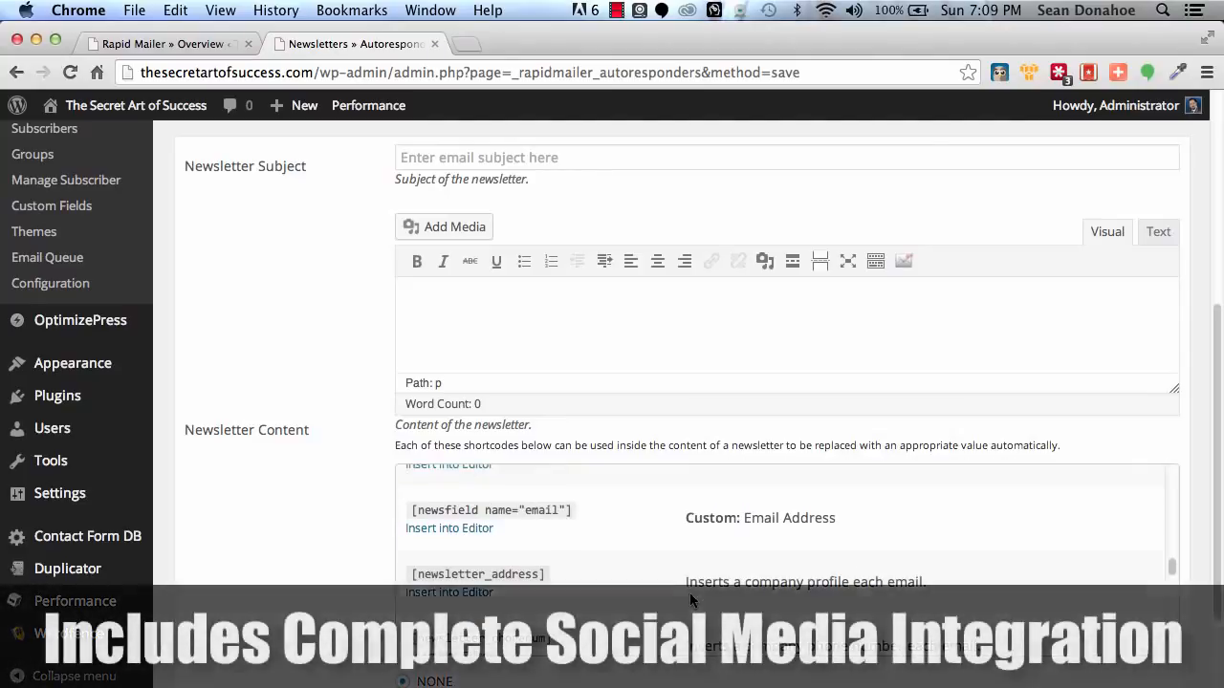
scroll(690, 596, down, 5)
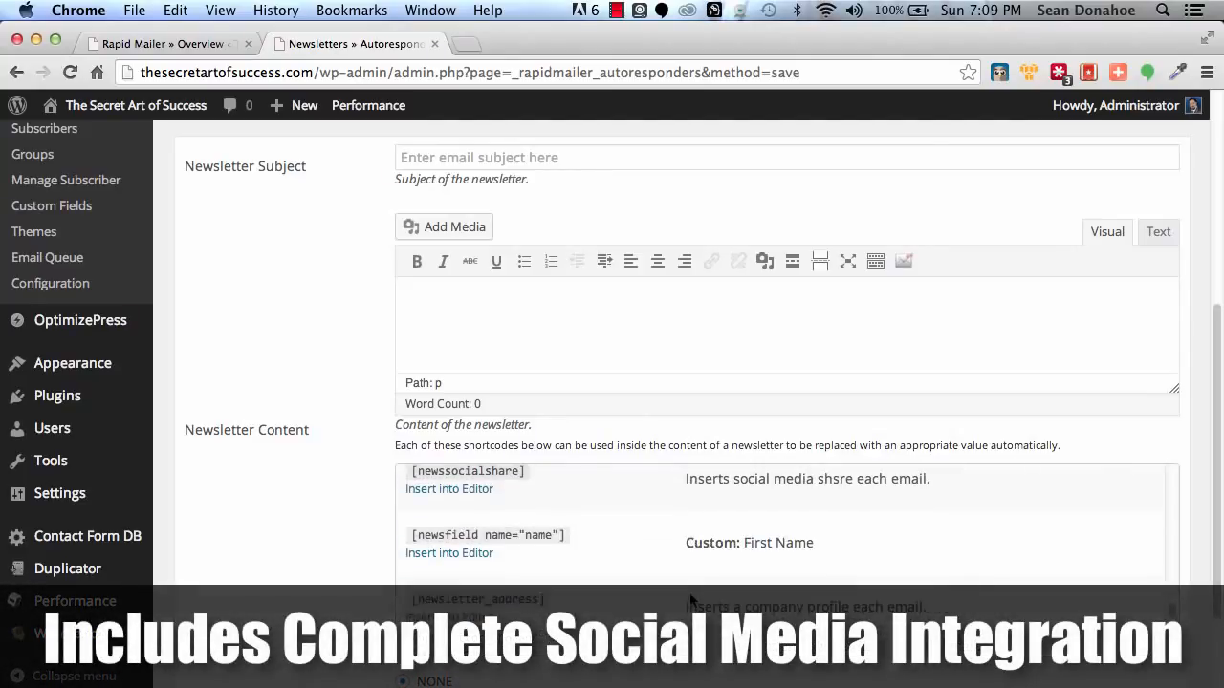
scroll(690, 598, up, 15)
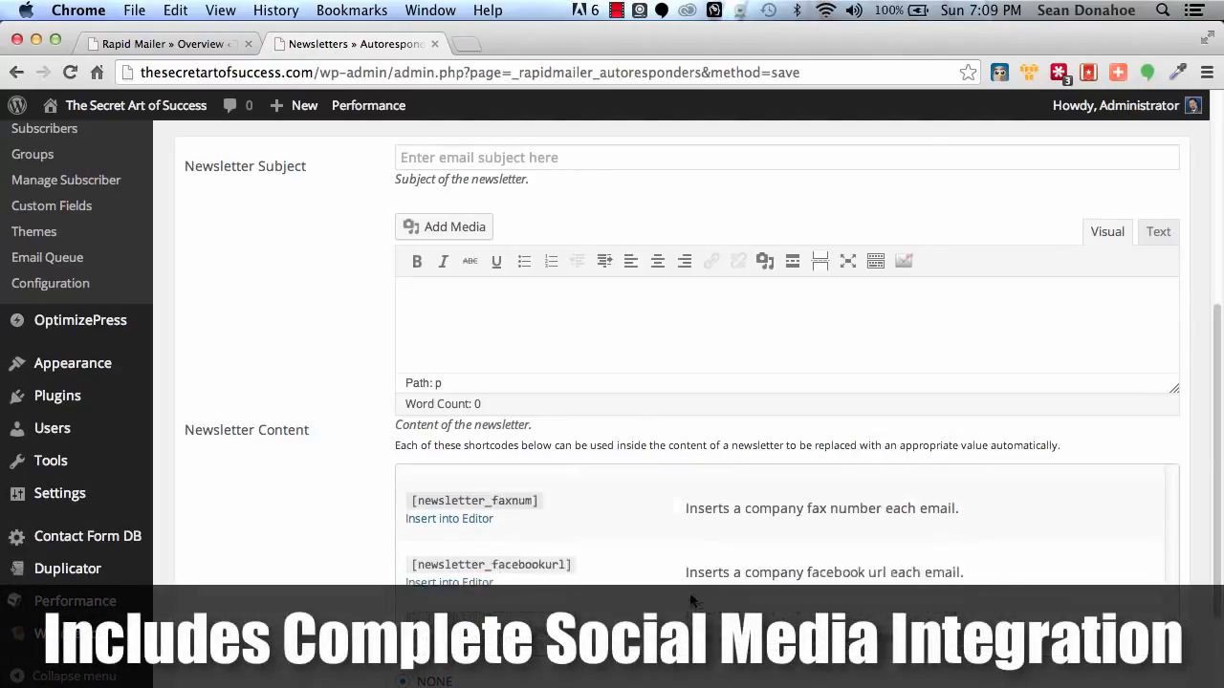
scroll(724, 609, down, 5)
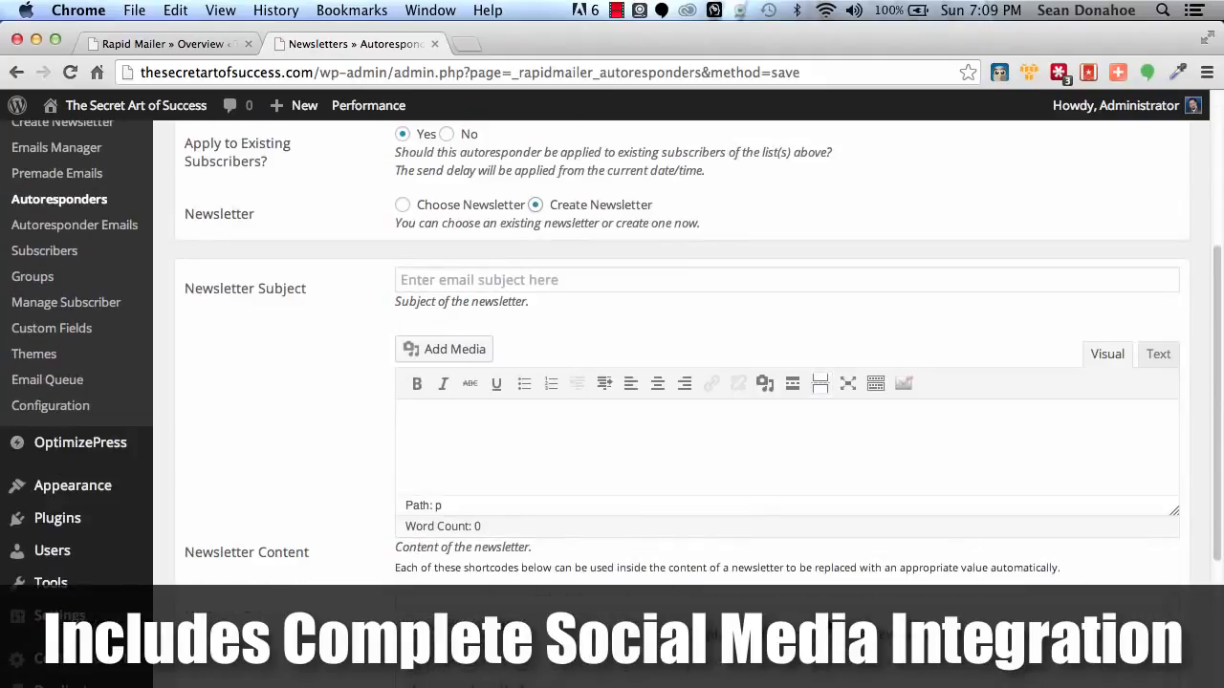
scroll(359, 600, down, 3)
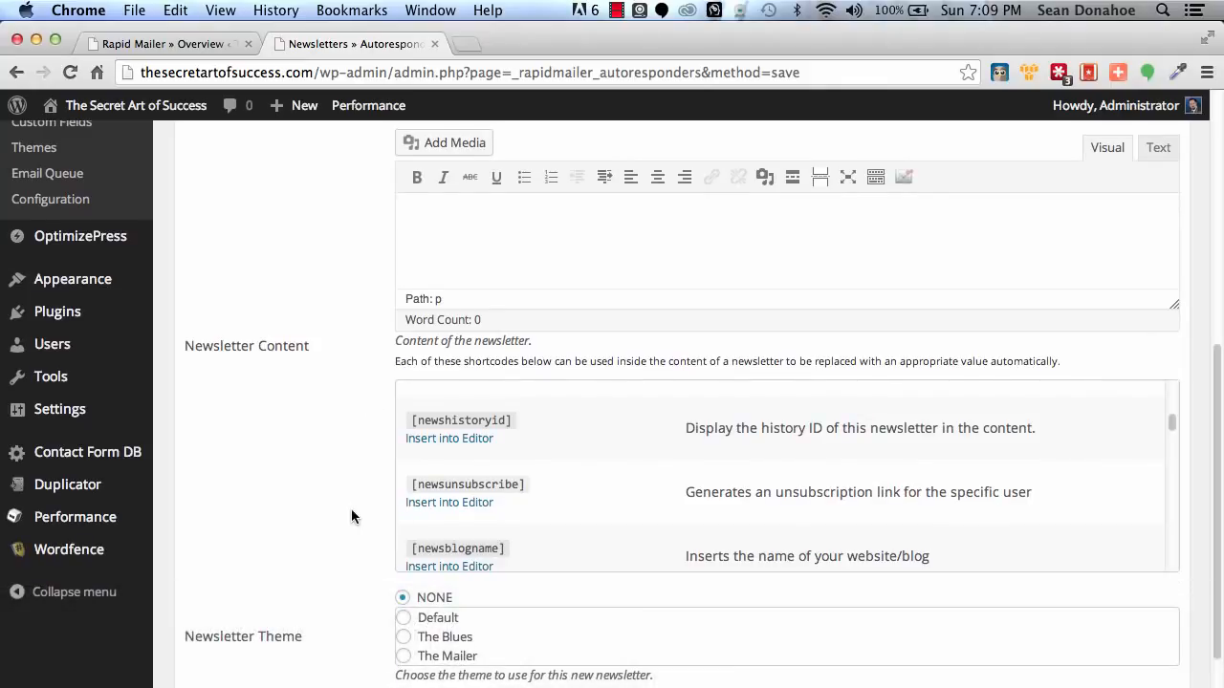
Set the autoresponder's send delay to 0 days after subscribing.
scroll(344, 513, down, 4)
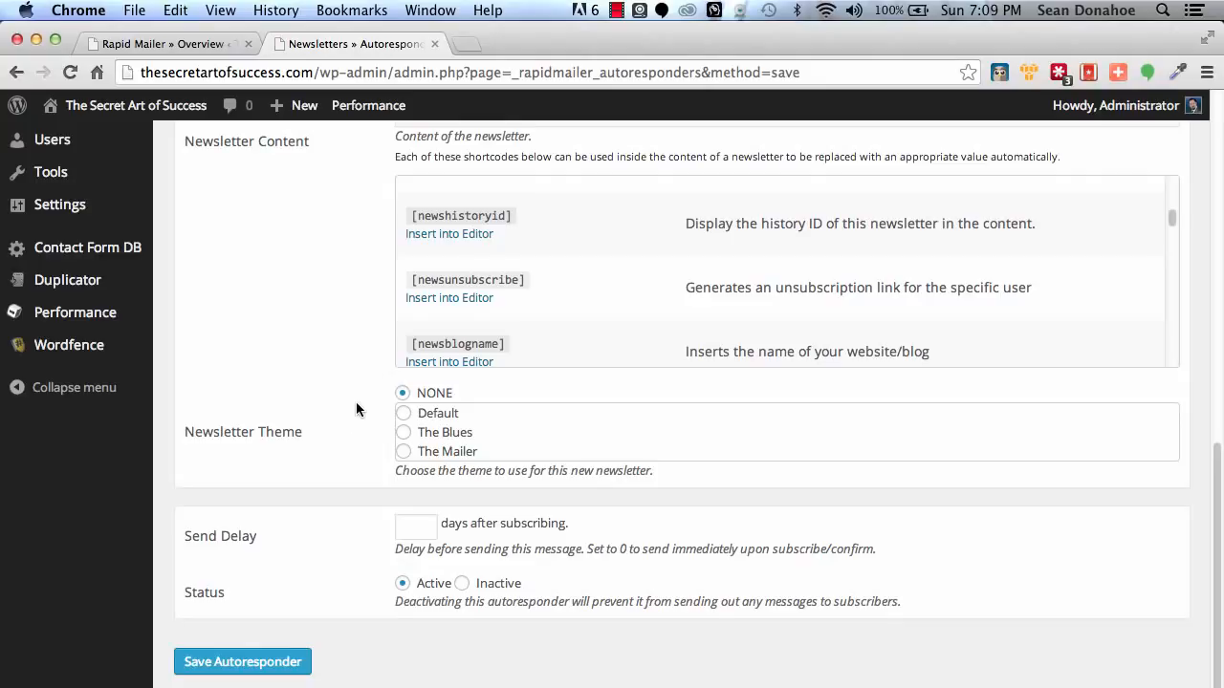
click(425, 531)
text(0)
Go to Rapid Mailer's Import/Export Subscribers page and choose emailtest.csv from the Desktop as the import file.
scroll(240, 437, up, 15)
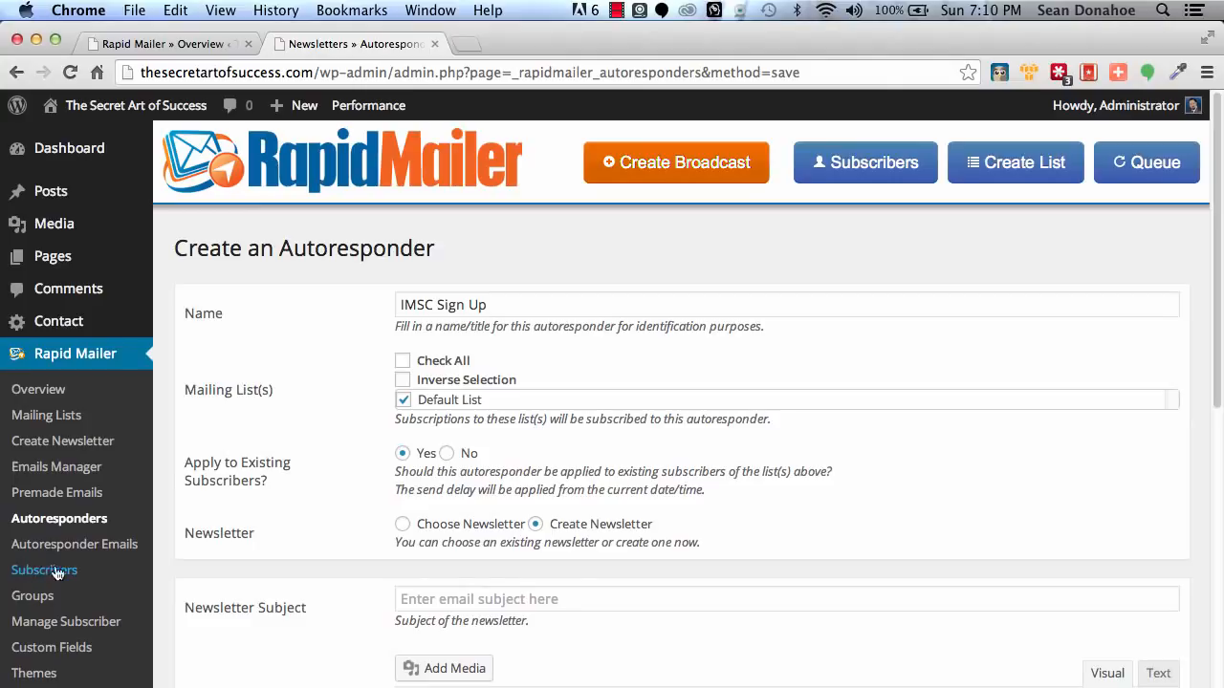
click(108, 620)
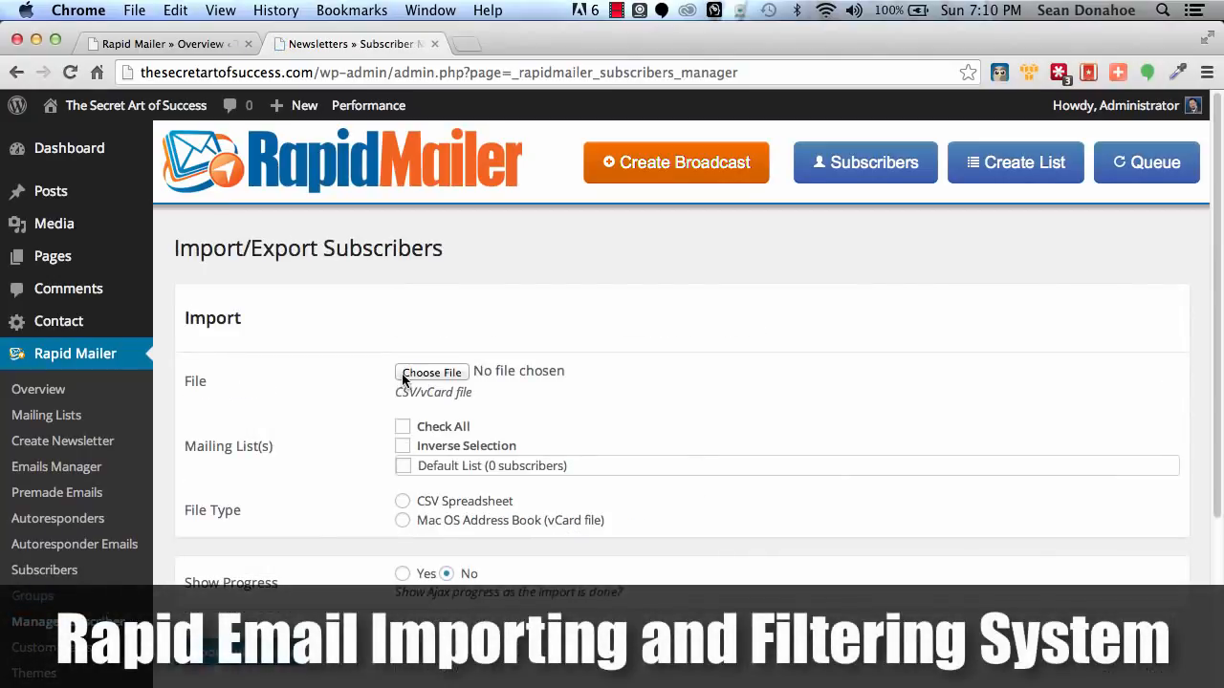
click(410, 375)
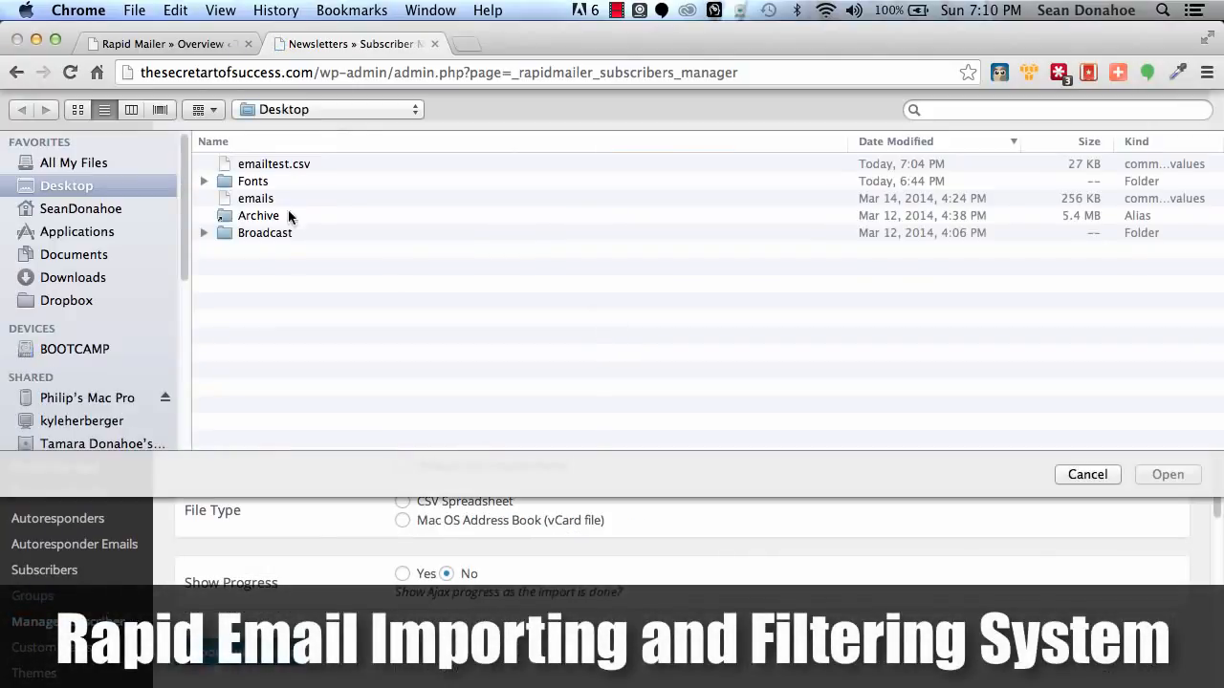
click(280, 163)
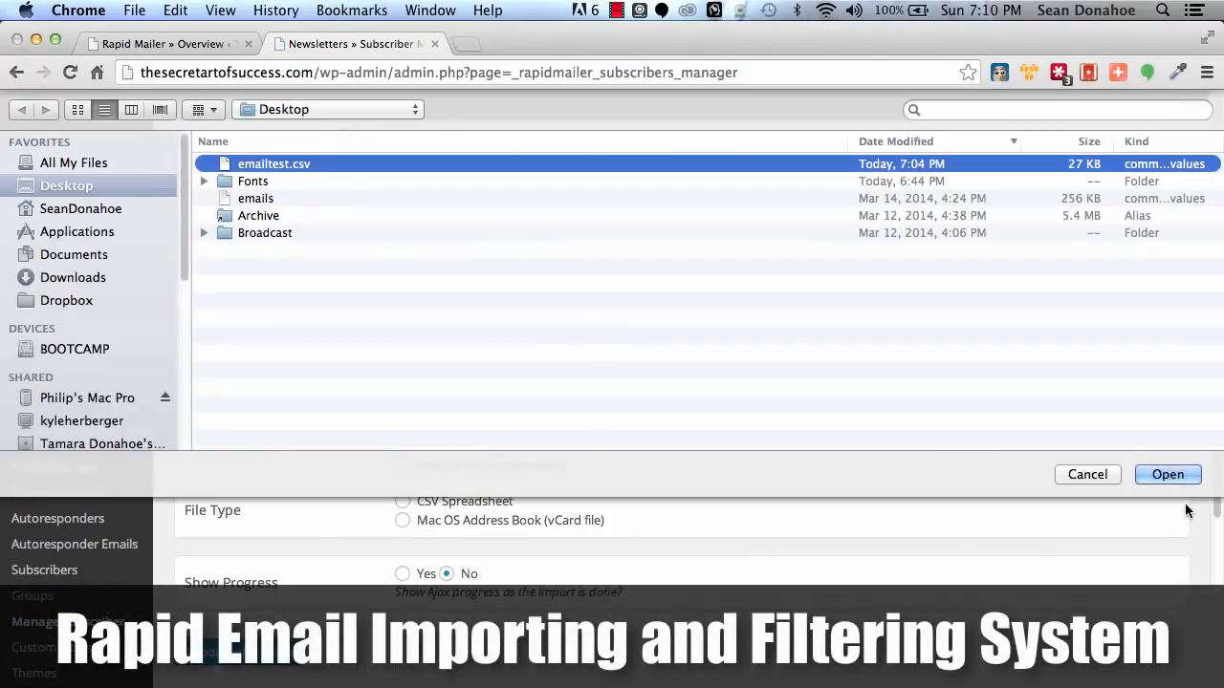
click(1167, 475)
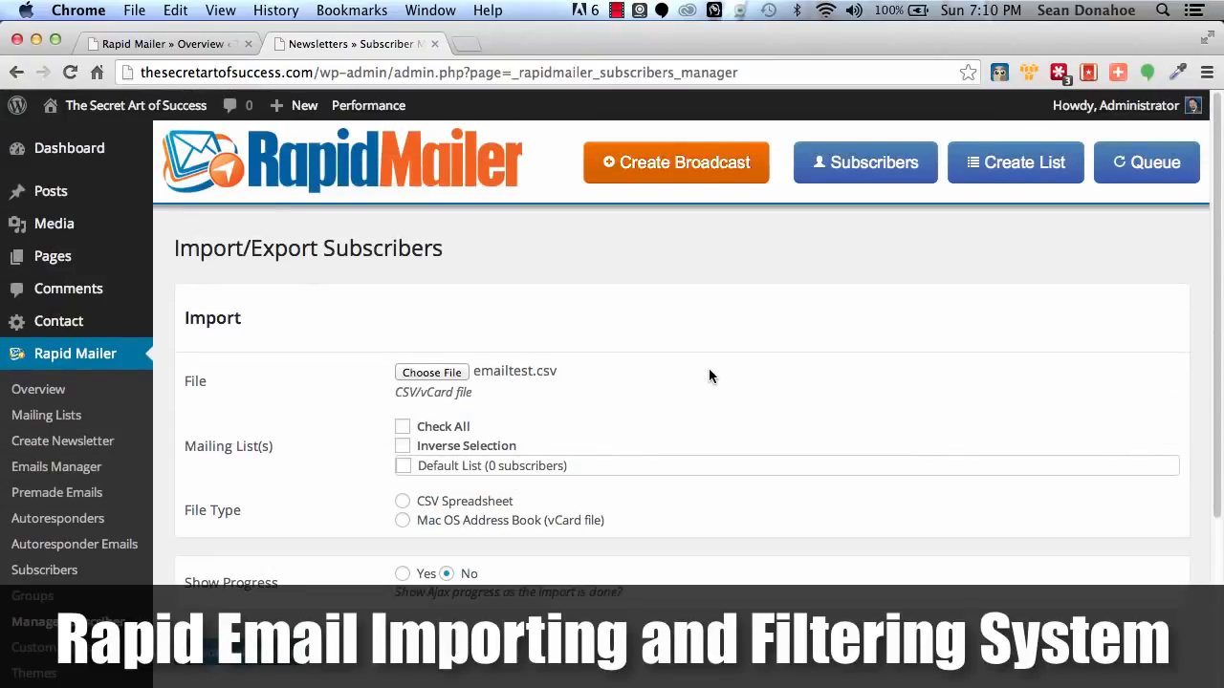
Assign the import to the Default List mailing list and set the file type to CSV Spreadsheet.
click(431, 471)
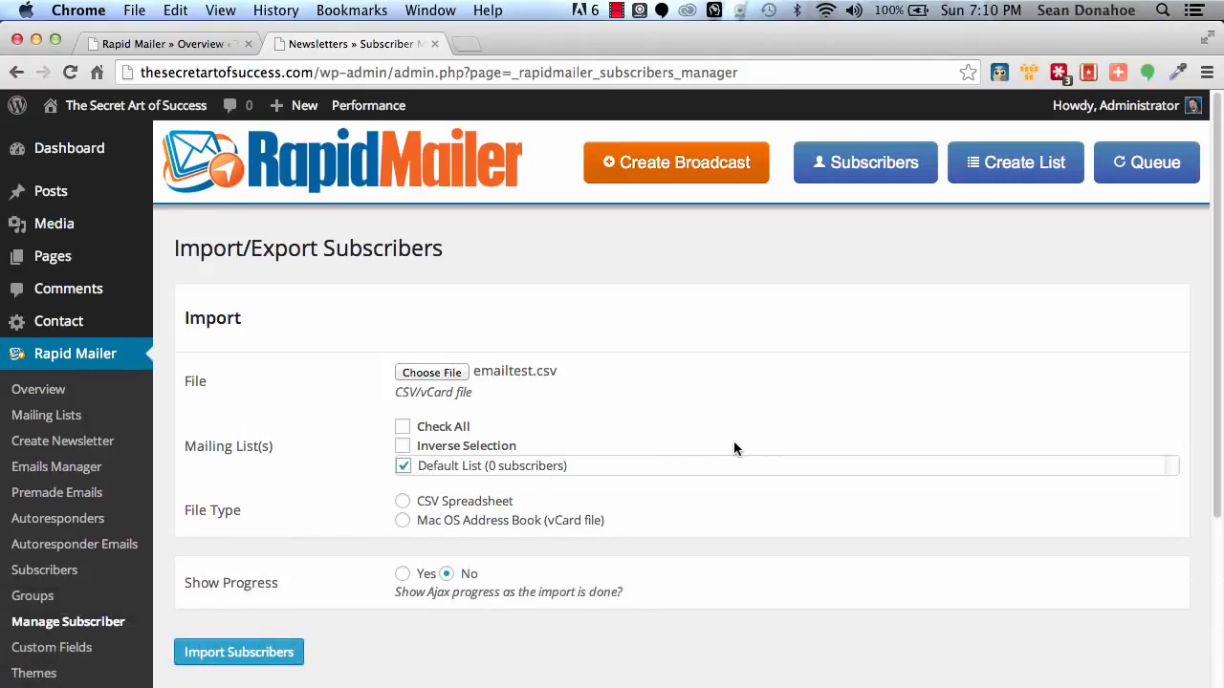
scroll(734, 444, down, 1)
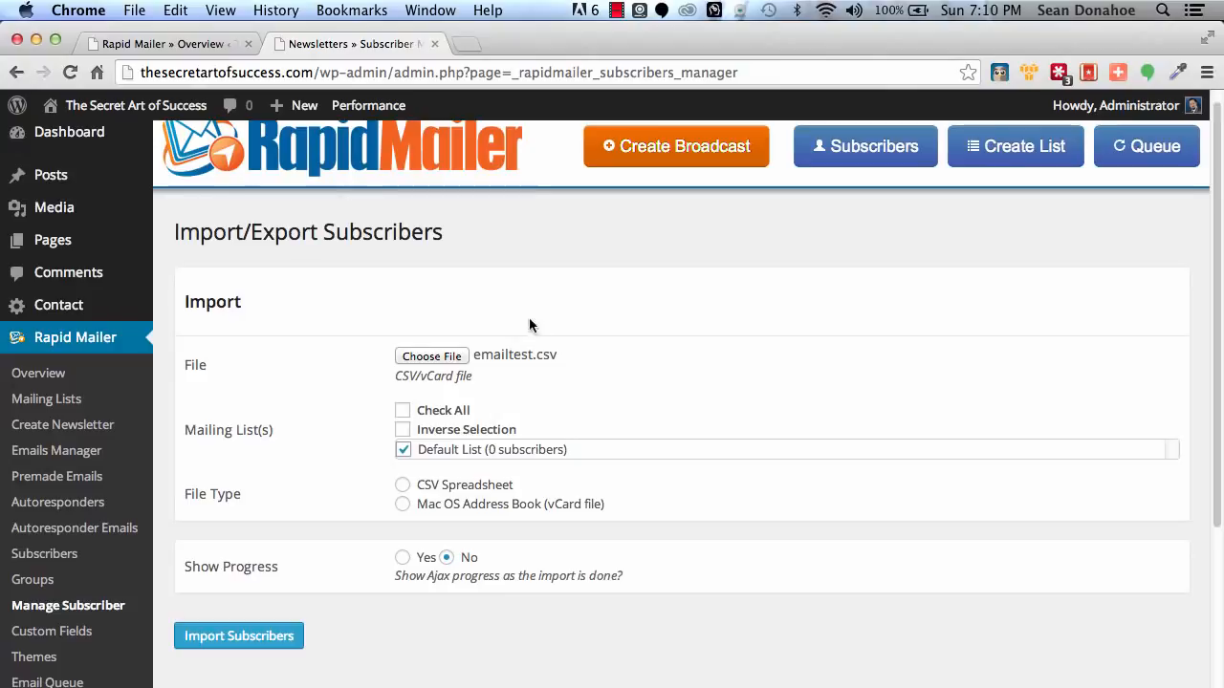
click(402, 486)
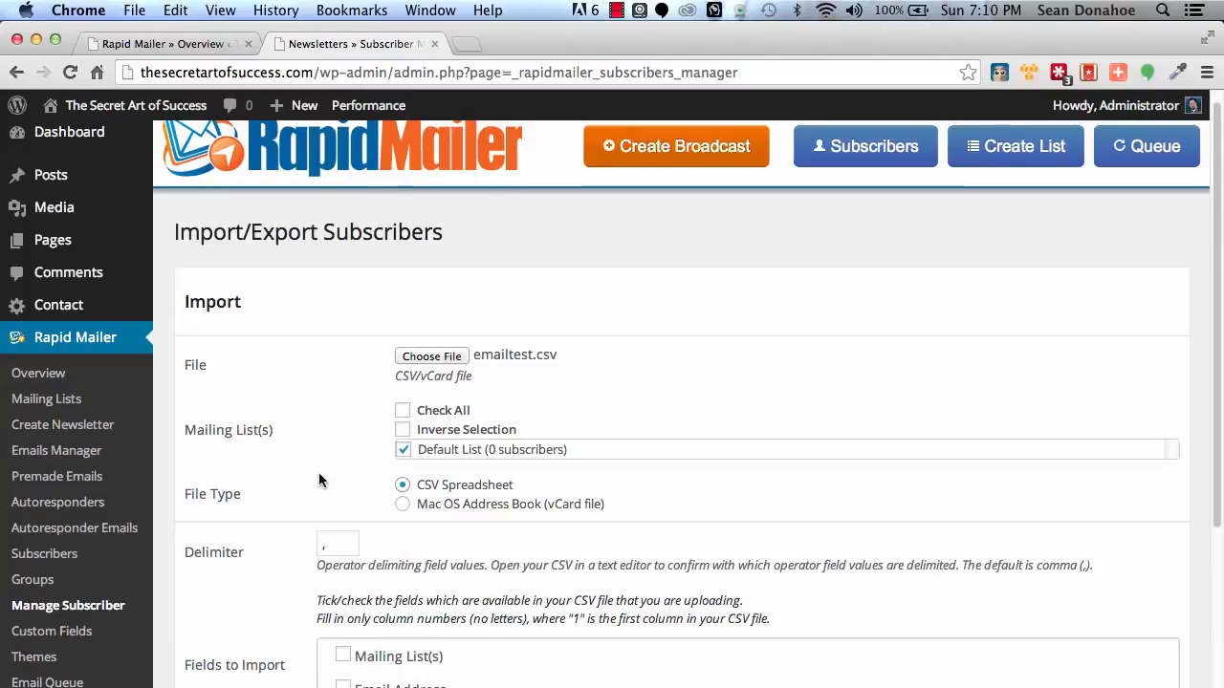
Include the Email Address field from column number 1 in the import and turn on Show Progress.
scroll(318, 475, down, 5)
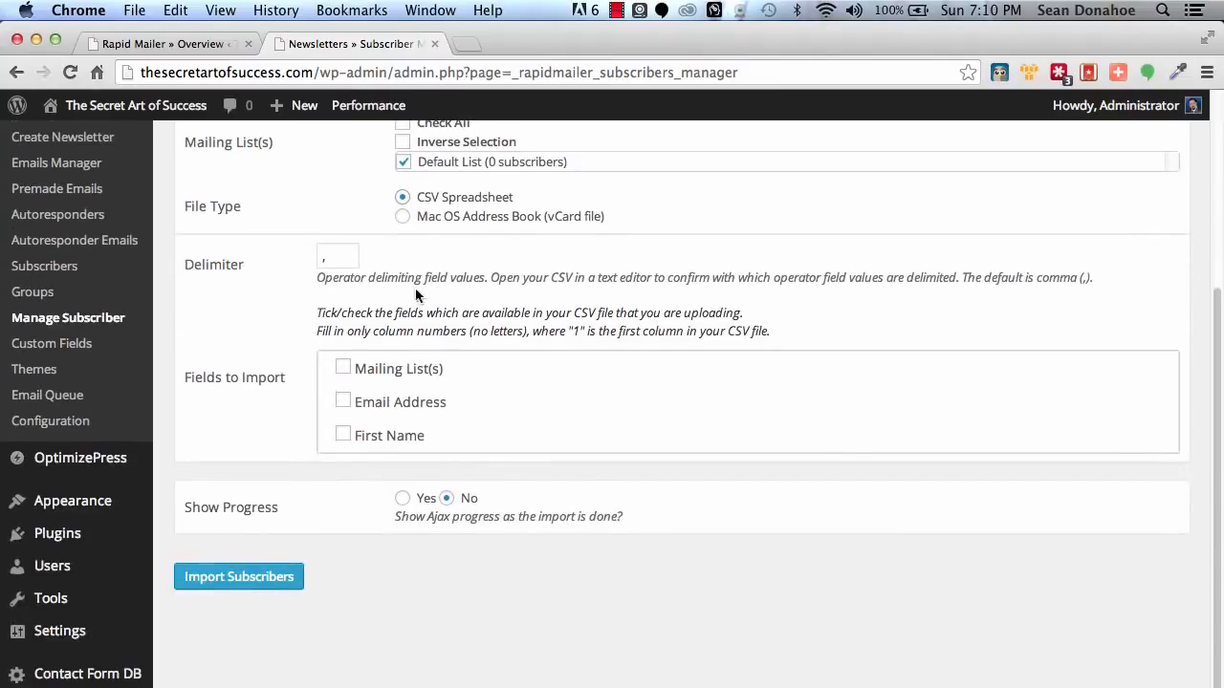
click(343, 399)
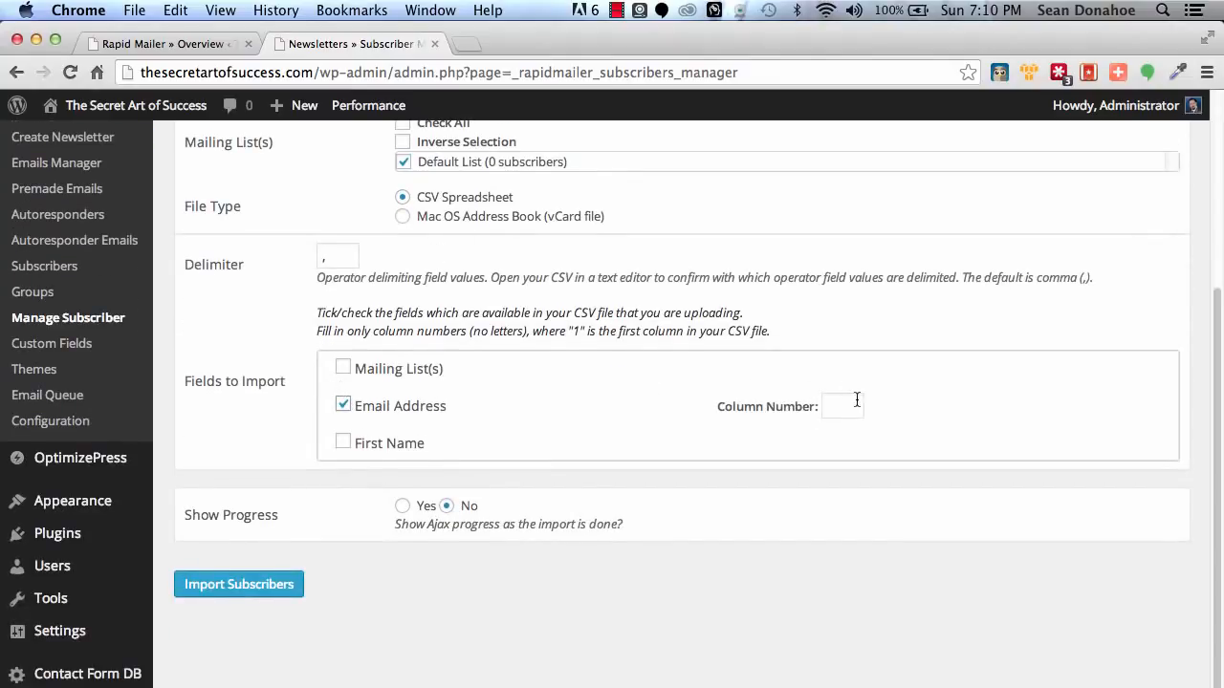
click(965, 408)
click(403, 506)
Submit the subscriber import settings and start importing the subscribers.
scroll(302, 485, up, 4)
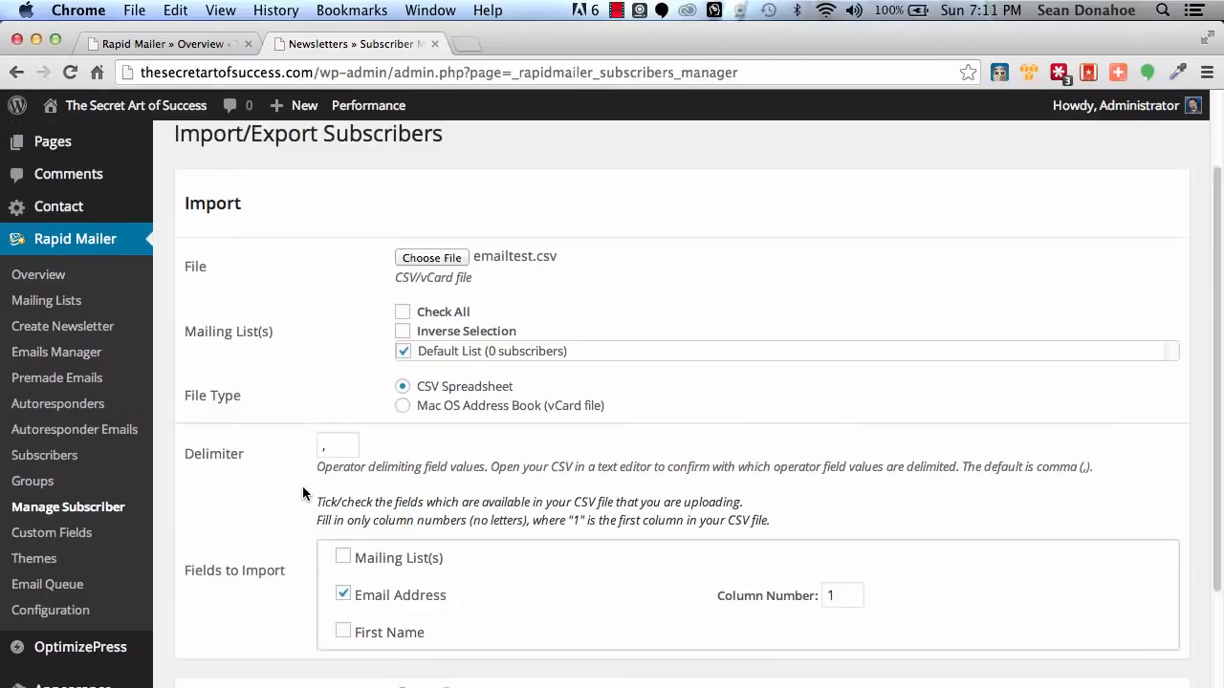
scroll(303, 485, down, 5)
click(240, 516)
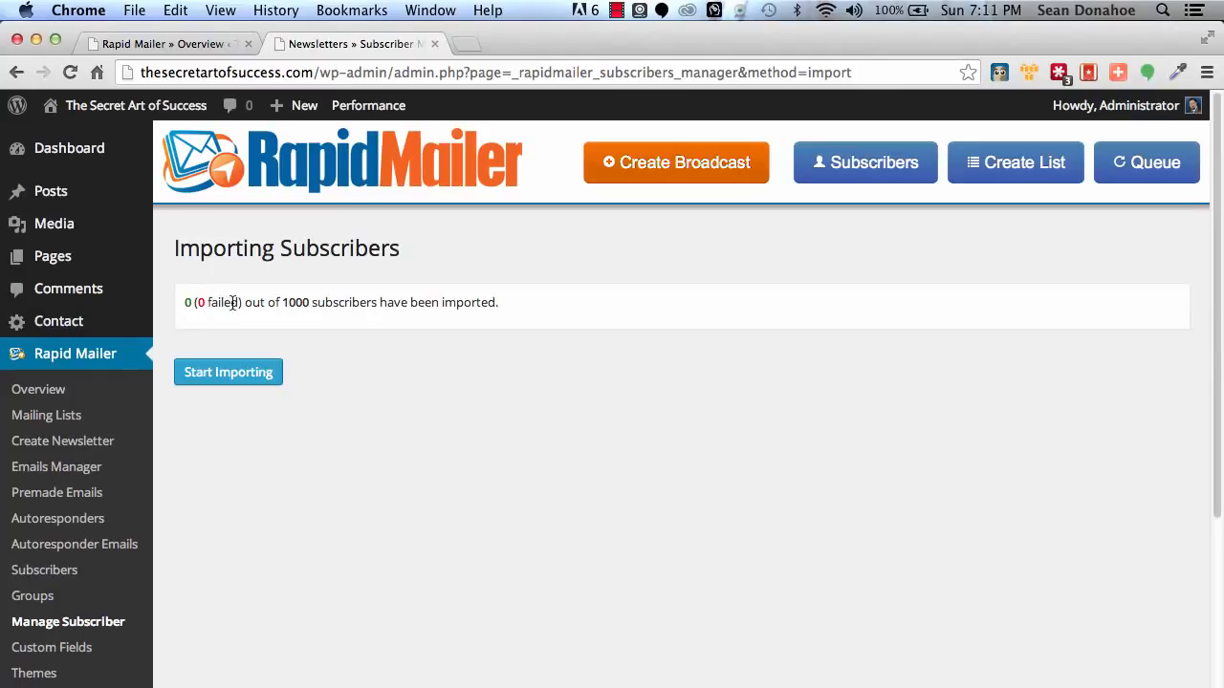
click(226, 372)
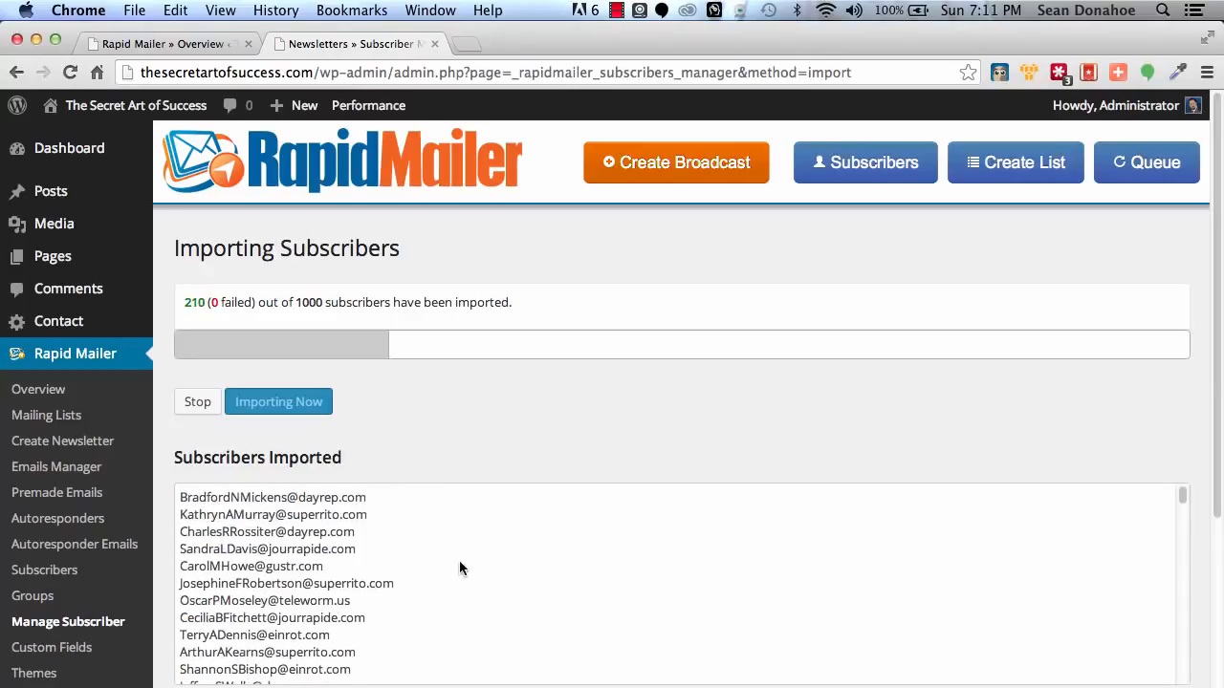
Open Rapid Mailer's Custom Fields page in a new browser tab and switch to it, leaving the import running.
scroll(97, 639, down, 1)
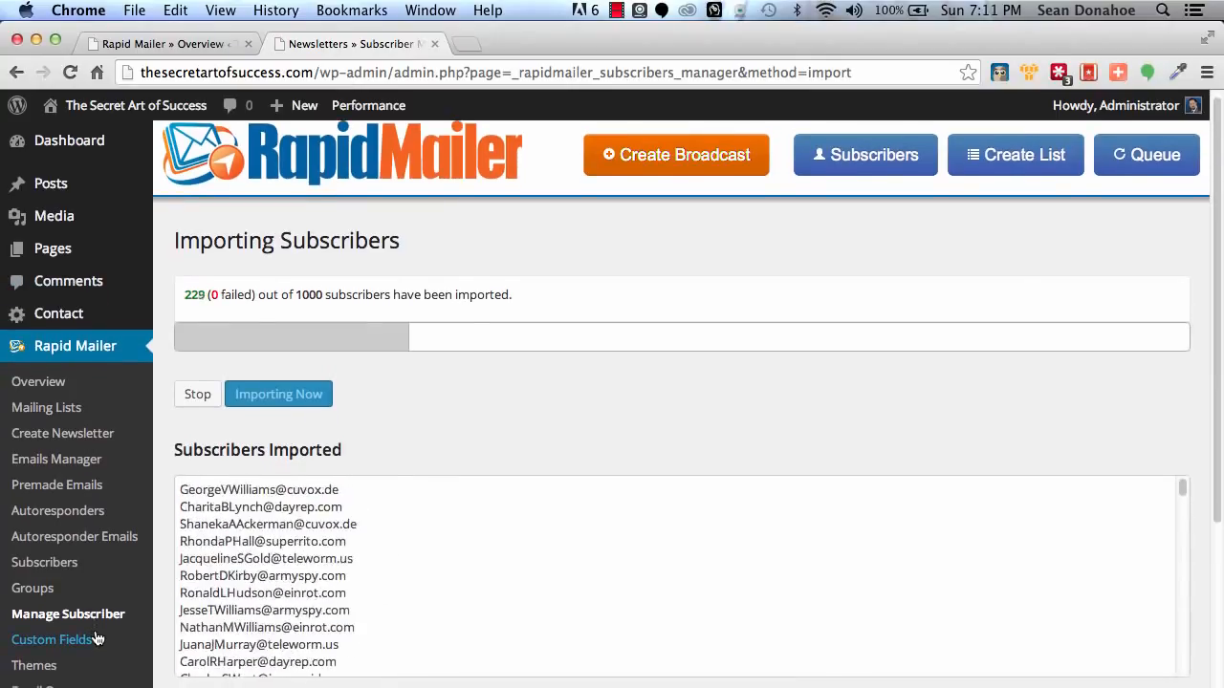
scroll(93, 639, down, 3)
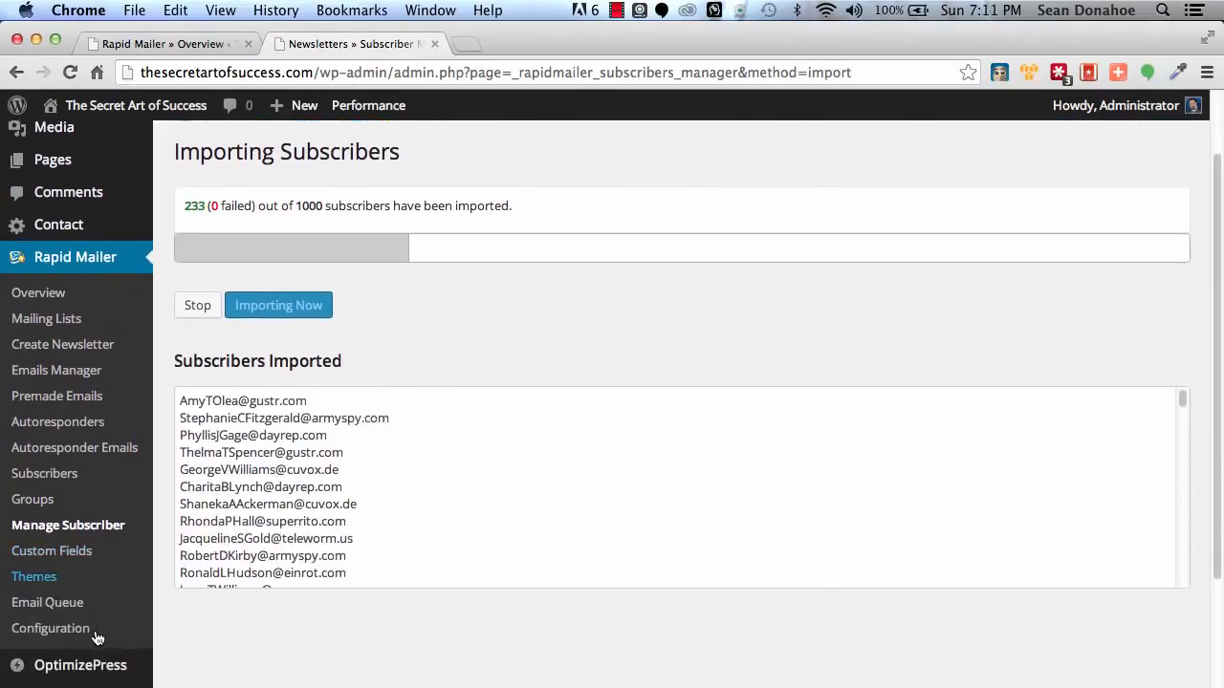
right_click(21, 550)
click(141, 532)
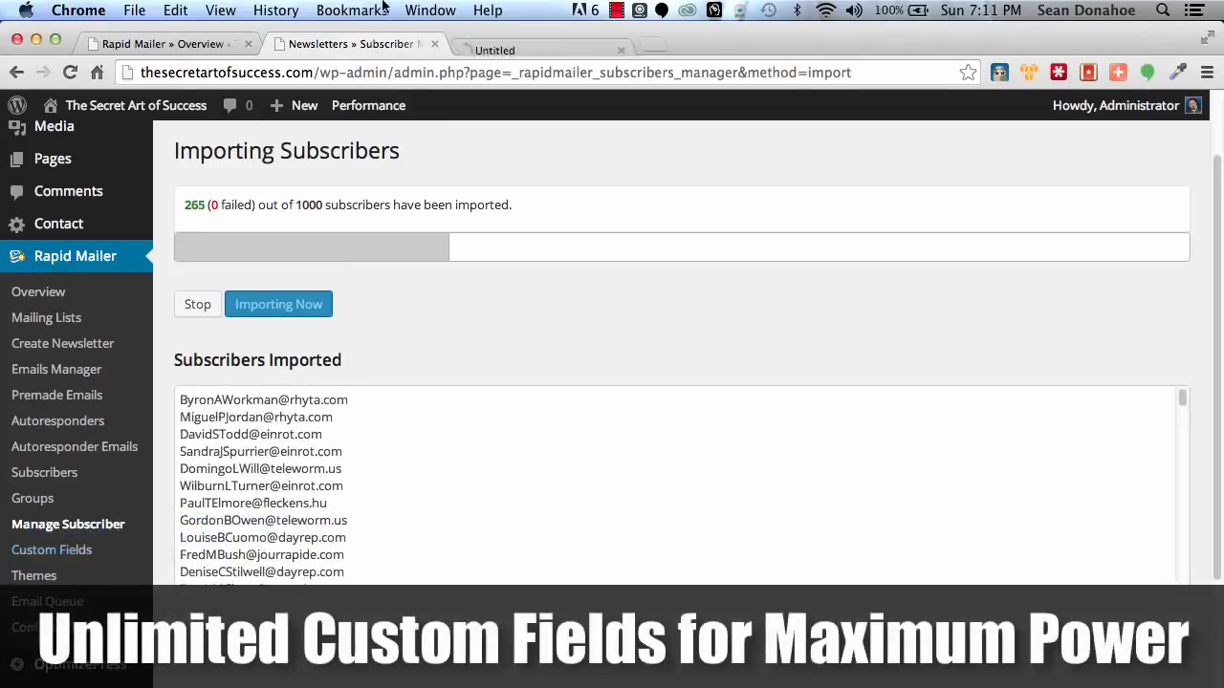
click(560, 42)
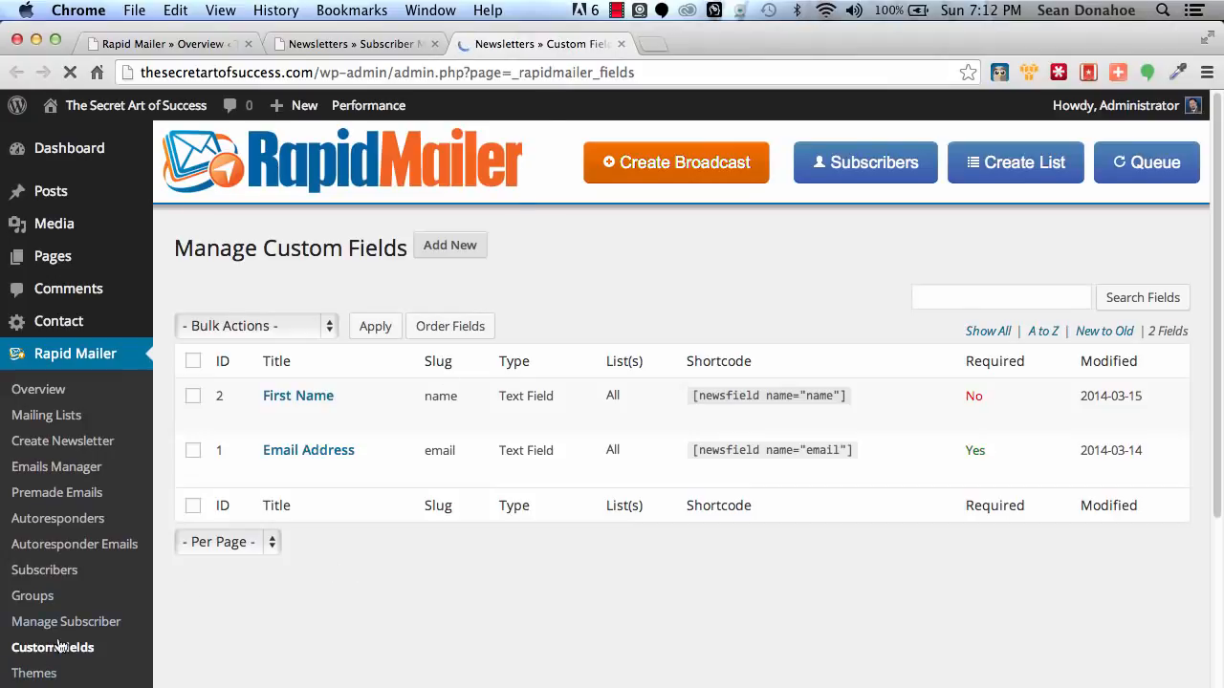
Start a new newsletter theme and view its Paste HTML Code, Upload an Zip Package and Upload an HTML File options.
click(23, 679)
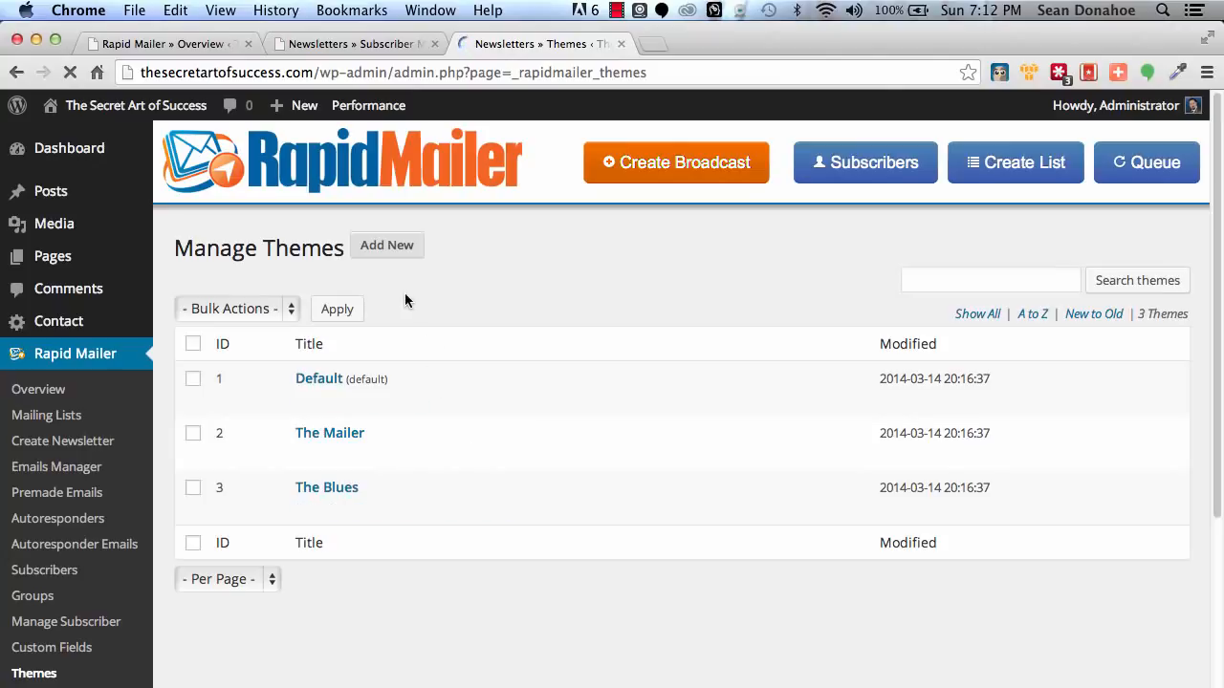
click(402, 246)
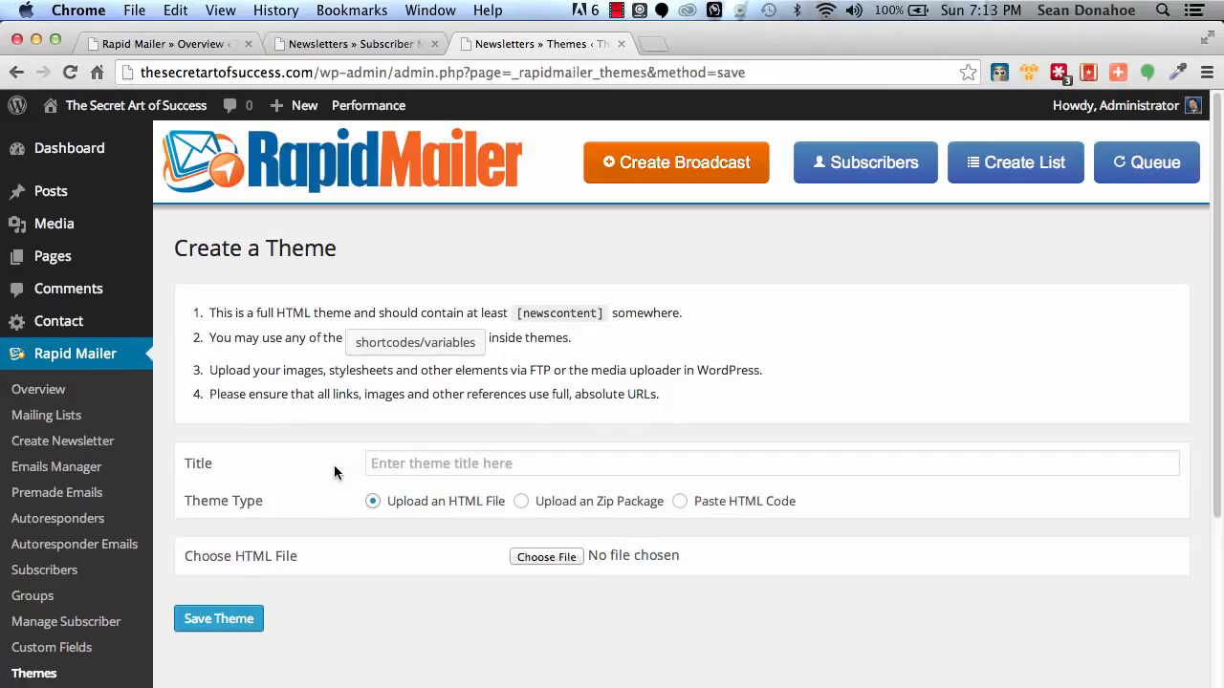
click(732, 507)
scroll(500, 663, down, 2)
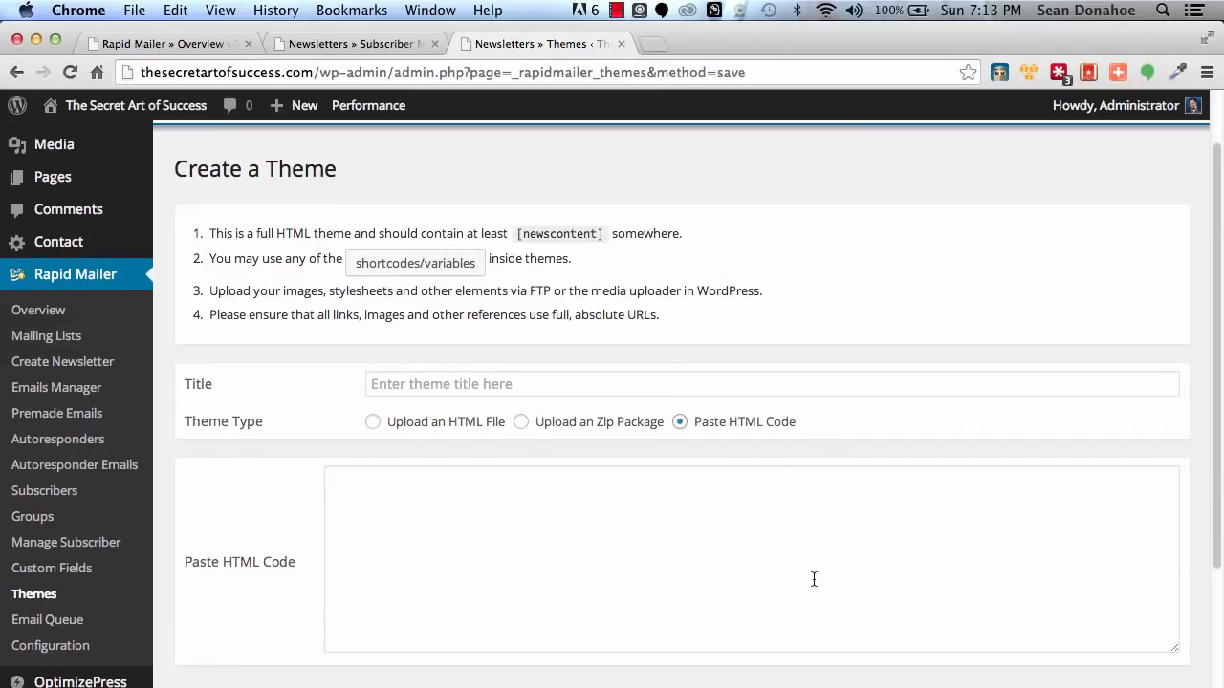
click(520, 423)
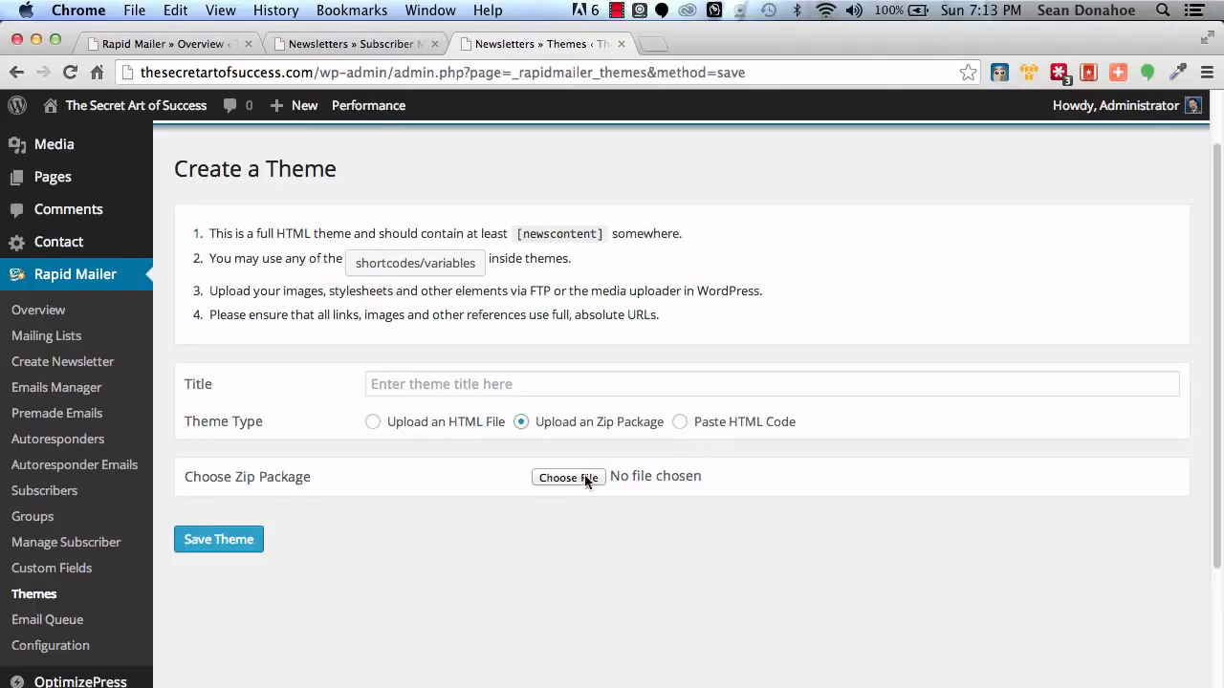
click(381, 422)
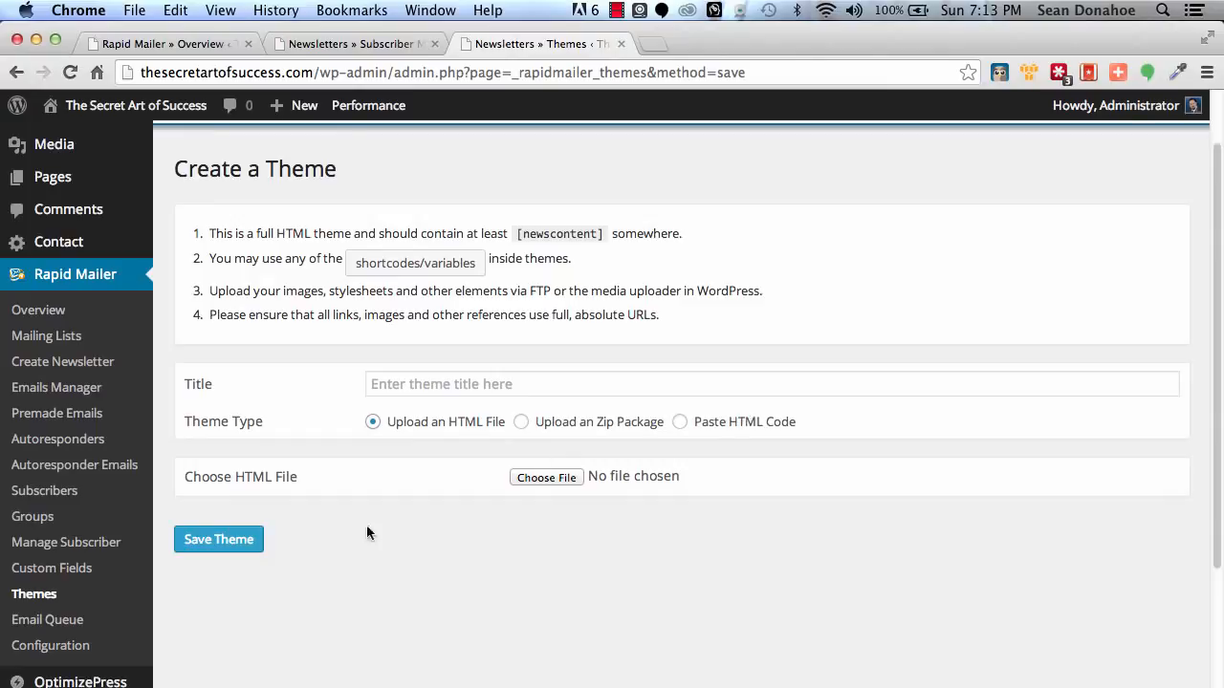
Go to the Email Queue page and examine its schedule details, including the emails per schedule interval.
click(70, 623)
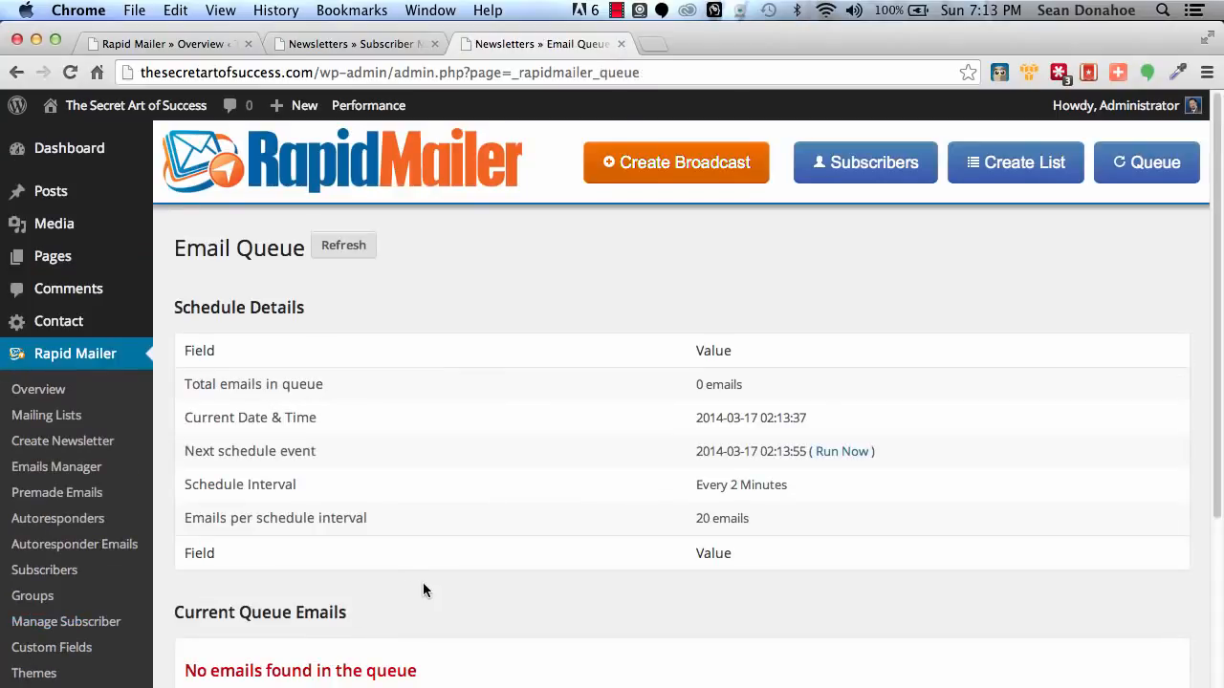
scroll(419, 589, down, 3)
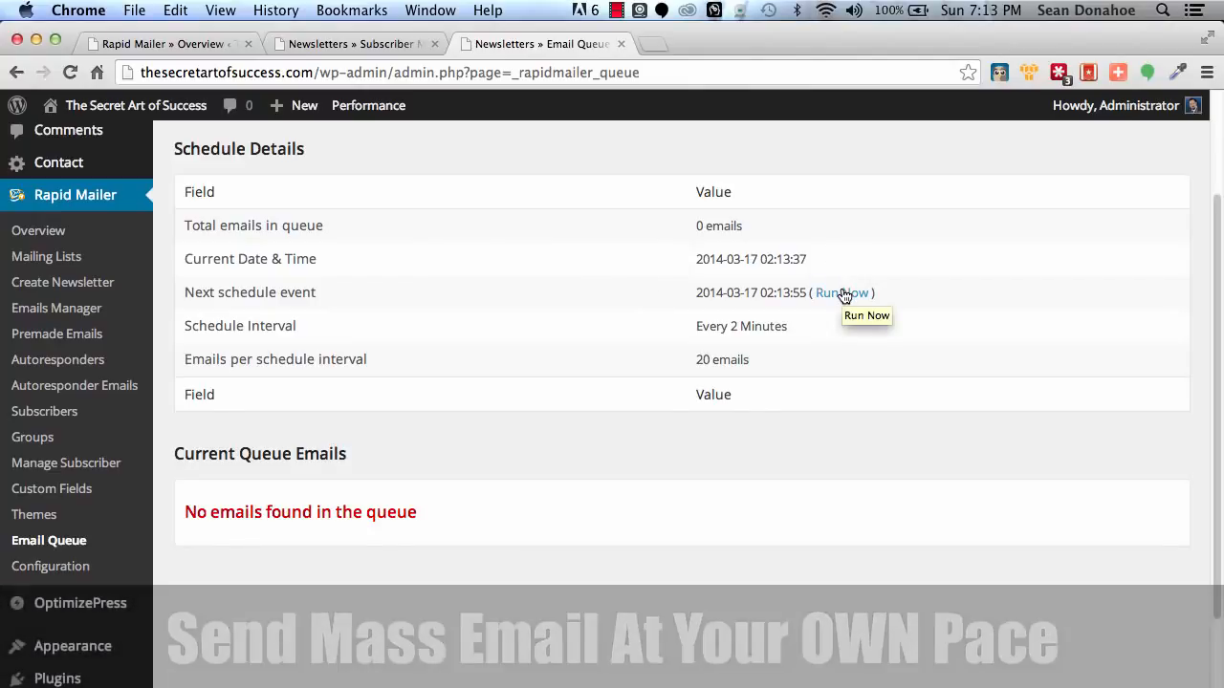
drag(698, 359, 753, 358)
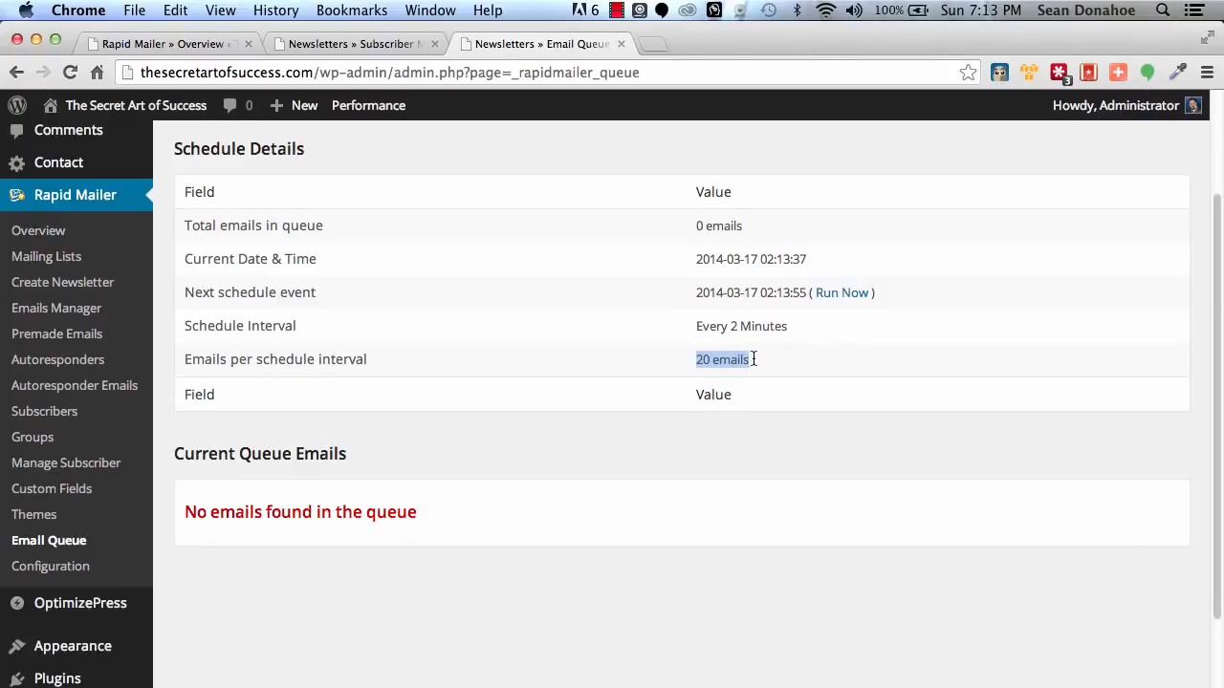
click(753, 359)
Open Rapid Mailer's General Configuration page.
click(42, 570)
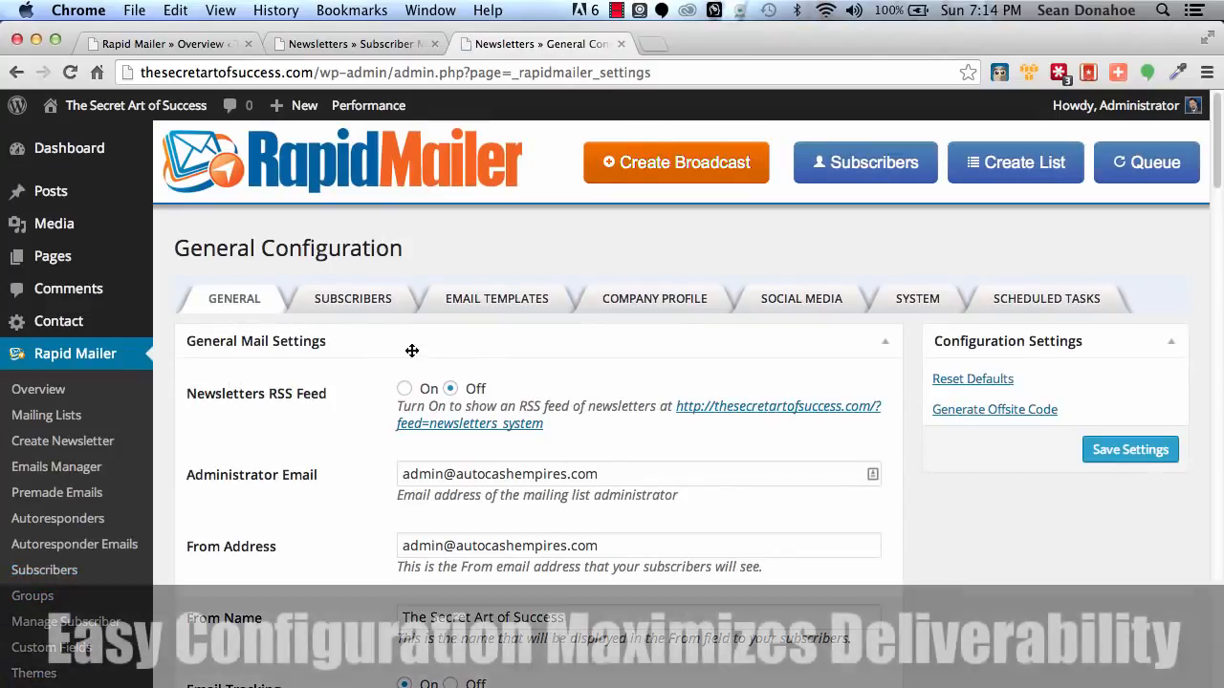
Switch the Mail Type between Gmail SMTP and WP Mail to compare their options, and set it to SMTP Server.
scroll(336, 469, down, 1)
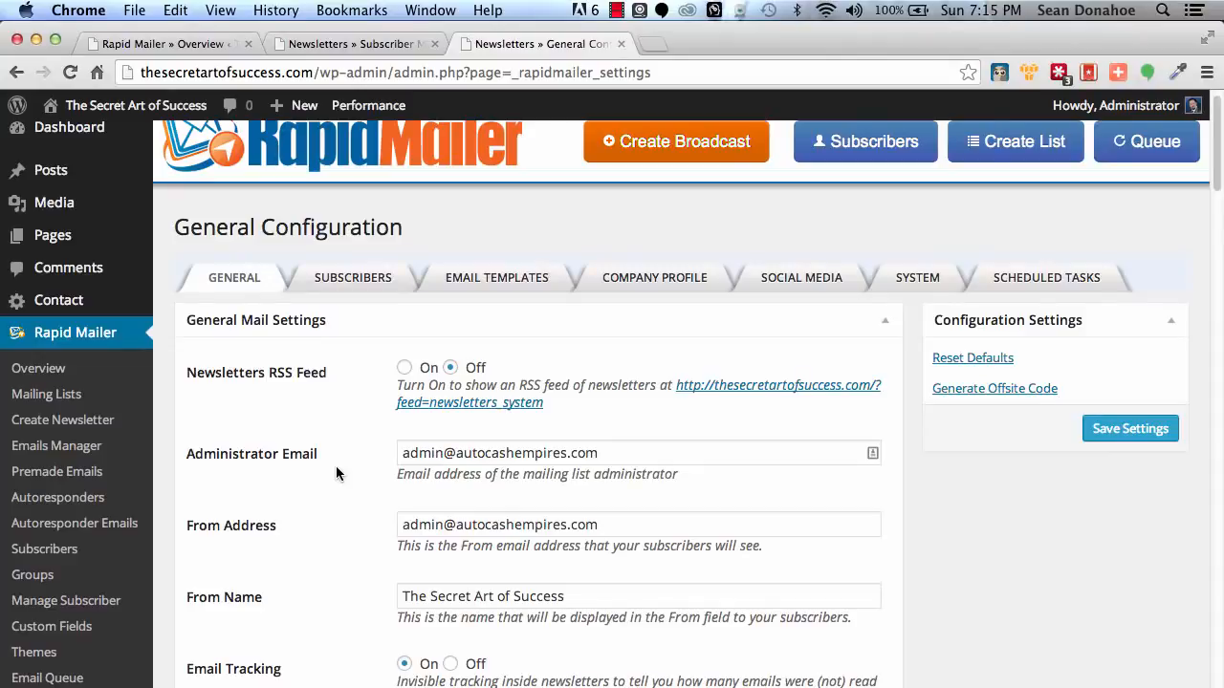
scroll(335, 474, up, 1)
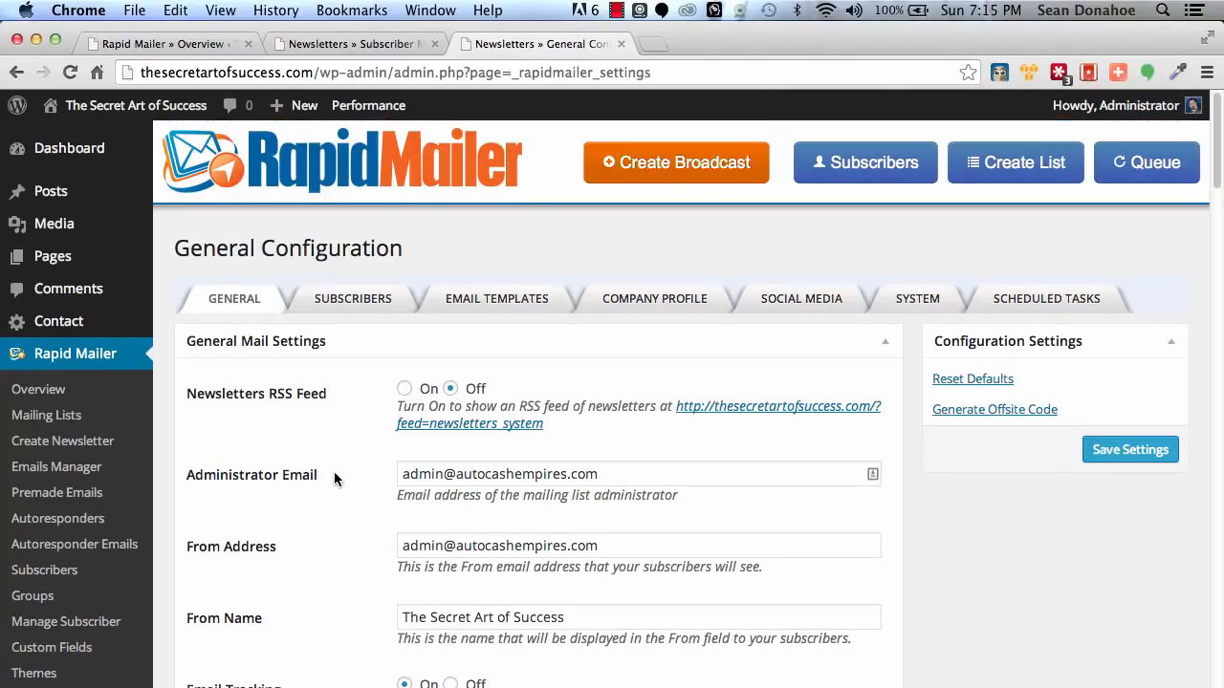
scroll(335, 474, down, 5)
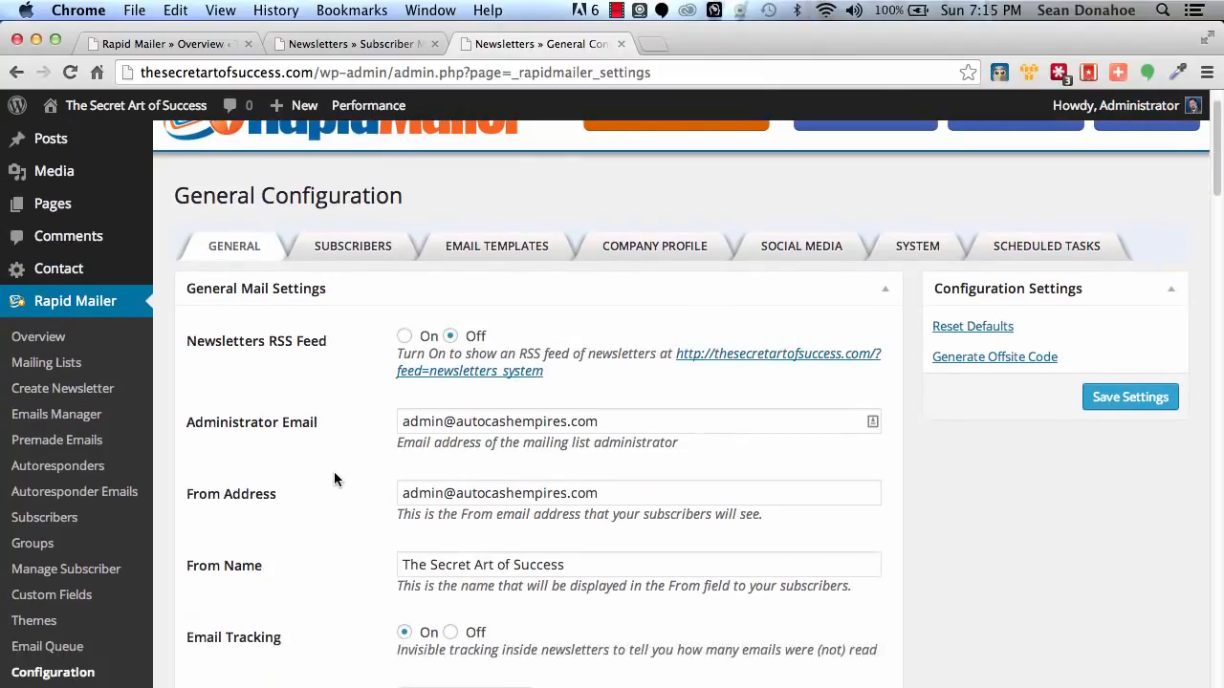
scroll(334, 478, down, 2)
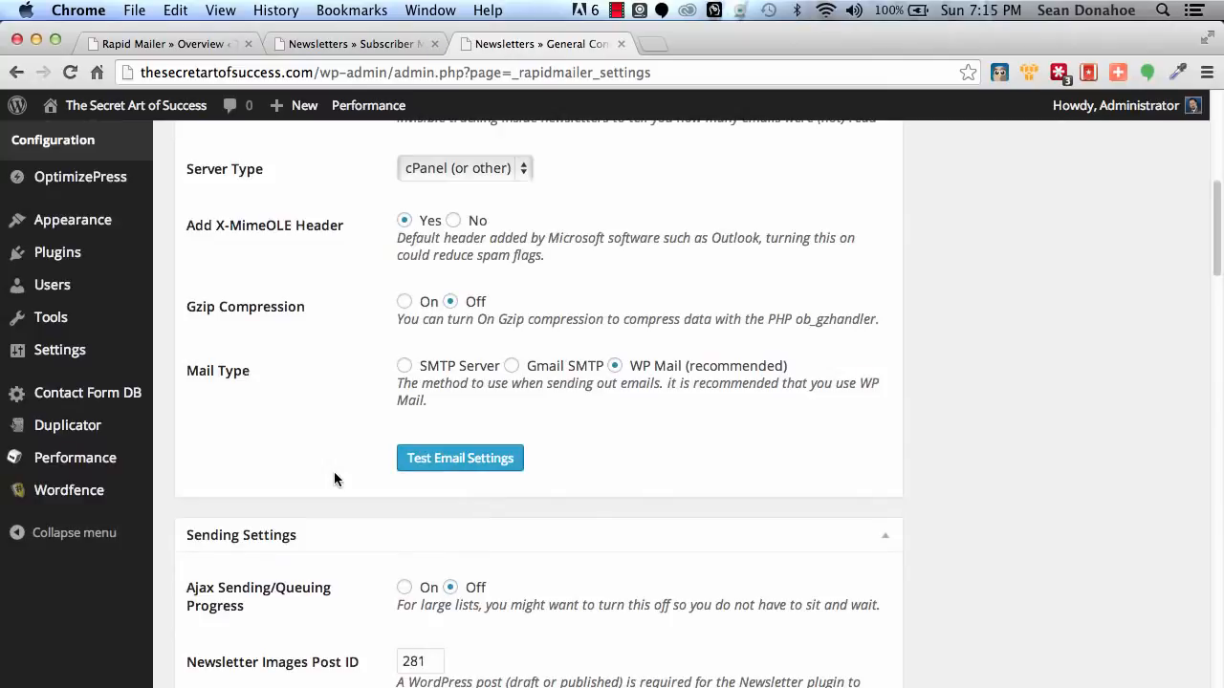
click(533, 369)
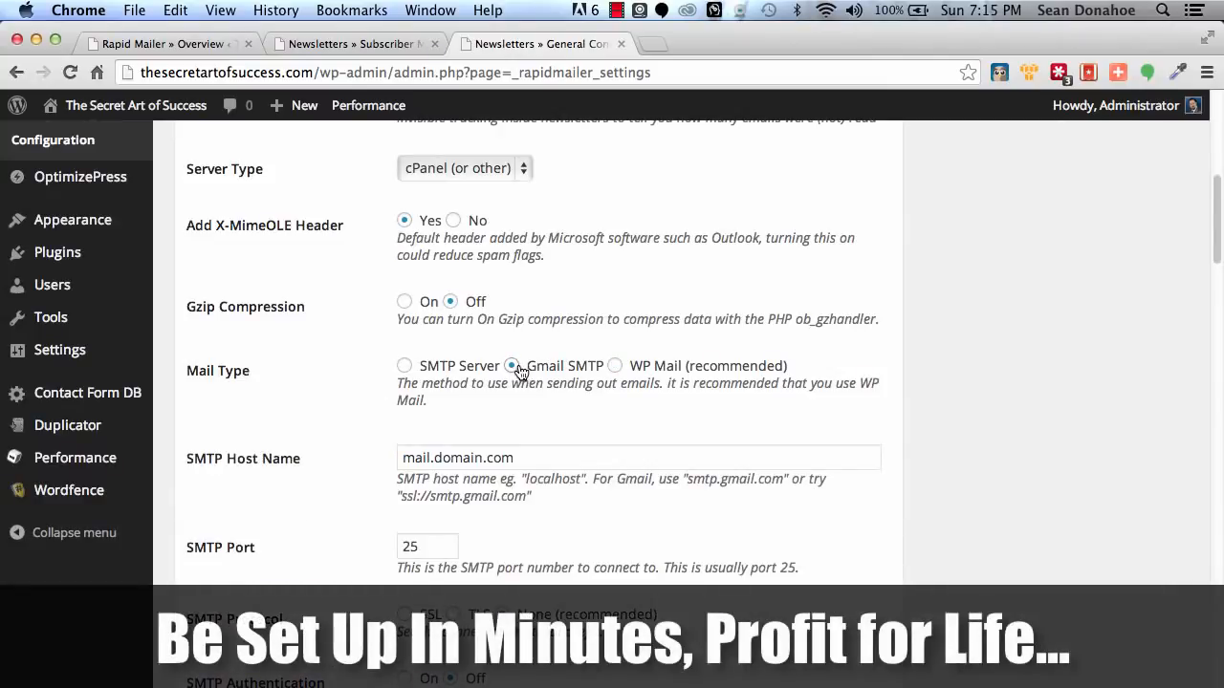
click(615, 367)
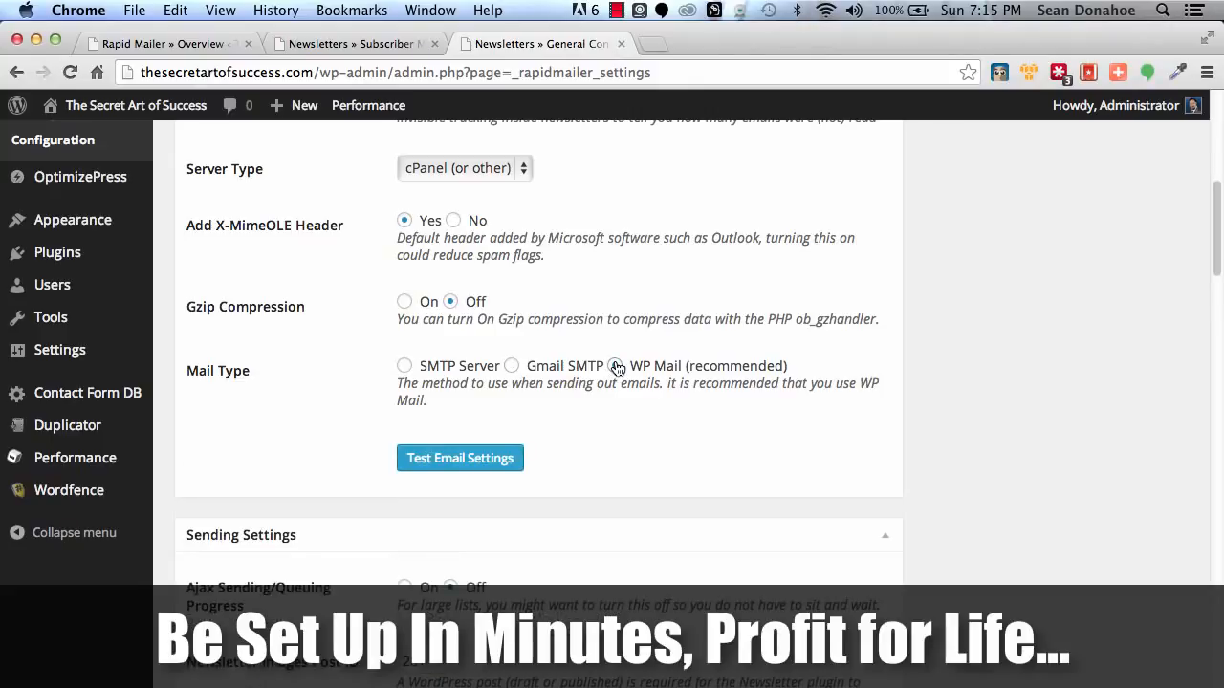
click(404, 366)
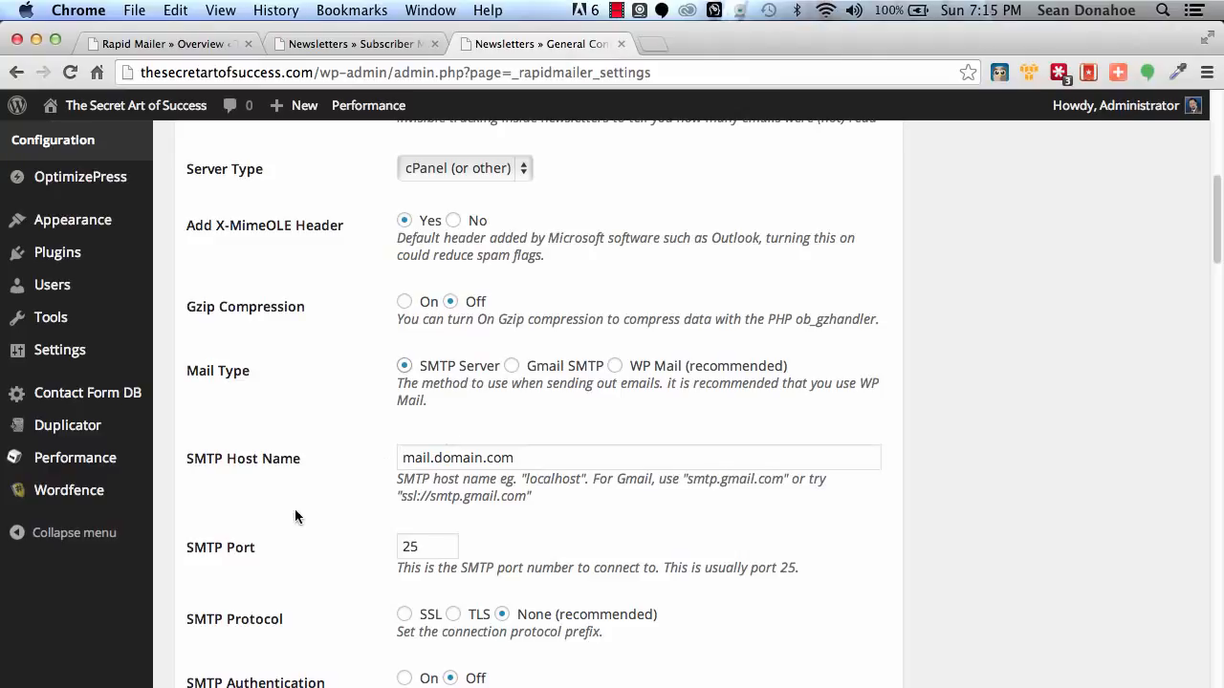
Examine the general settings for sending, the default subscription form, post publishing and email scheduling.
scroll(294, 516, down, 5)
scroll(294, 516, down, 9)
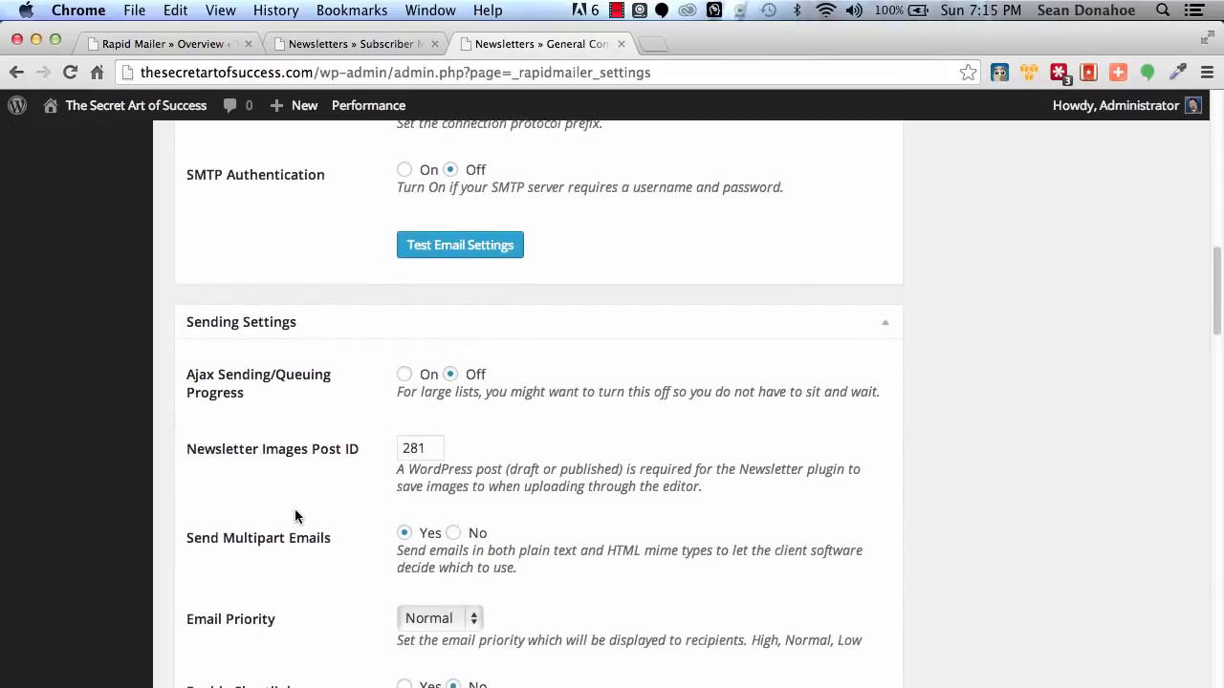
scroll(294, 516, down, 15)
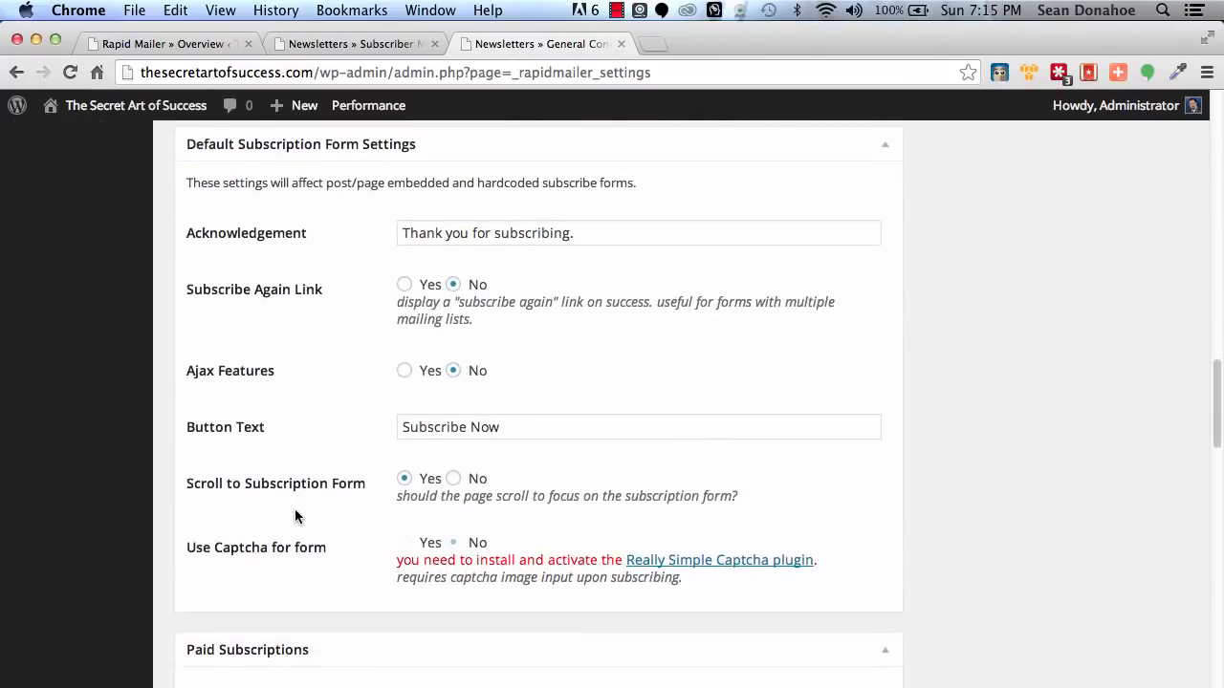
scroll(294, 516, down, 8)
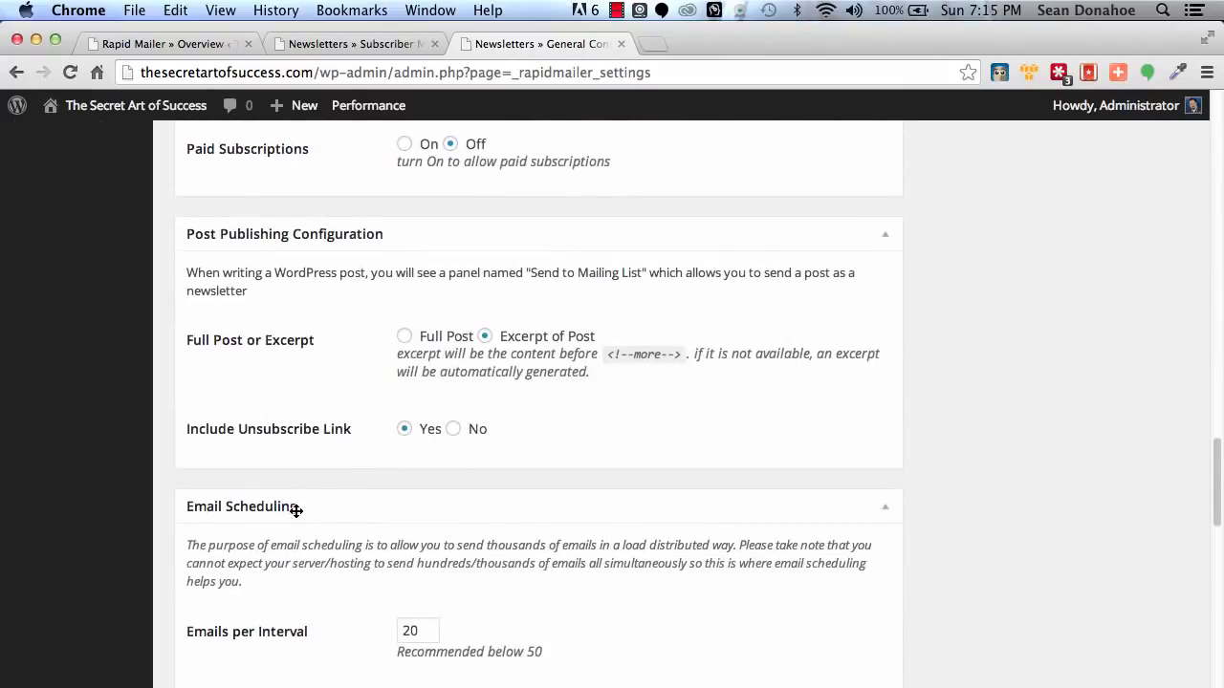
scroll(295, 516, up, 20)
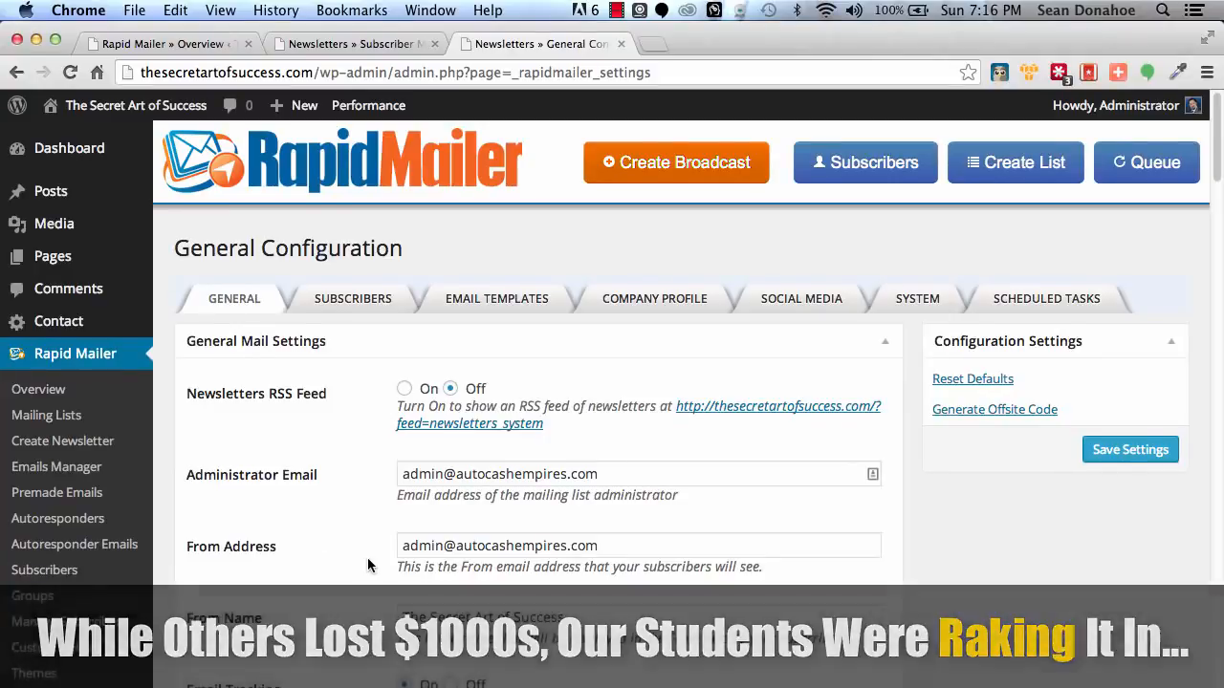
Turn on Paid Subscriptions to view its currency, payment method and PayPal options, and turn it back off.
scroll(367, 558, down, 15)
scroll(368, 561, down, 10)
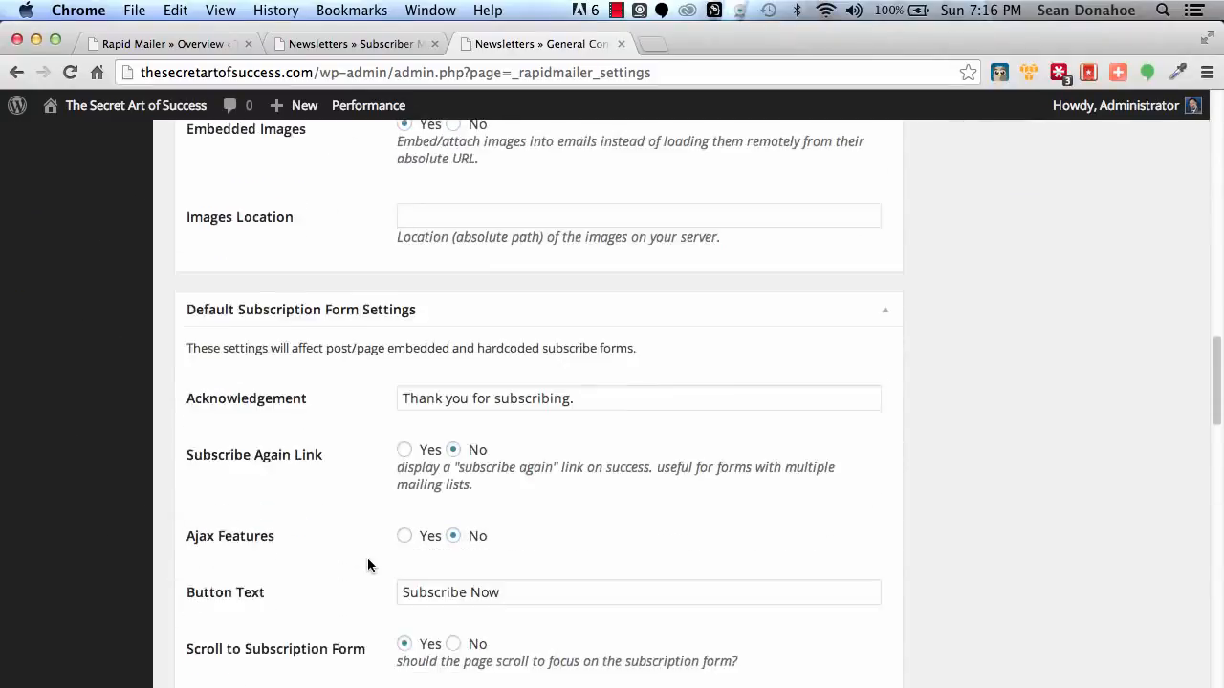
scroll(368, 564, down, 5)
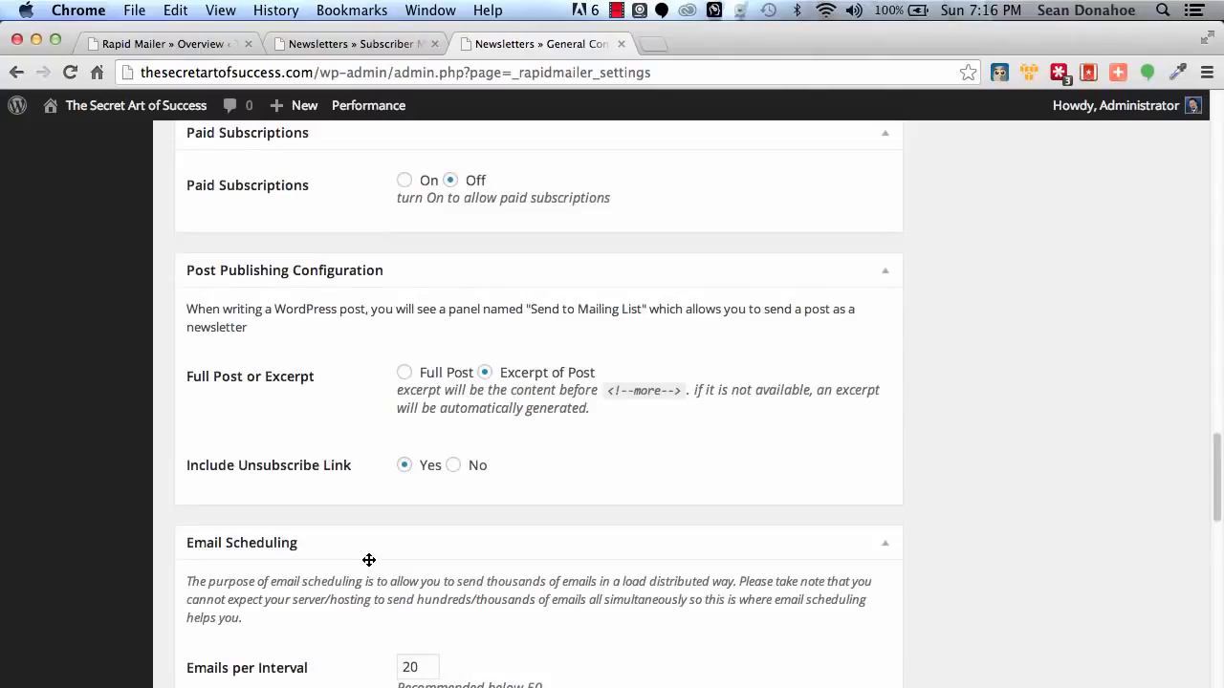
scroll(369, 559, up, 2)
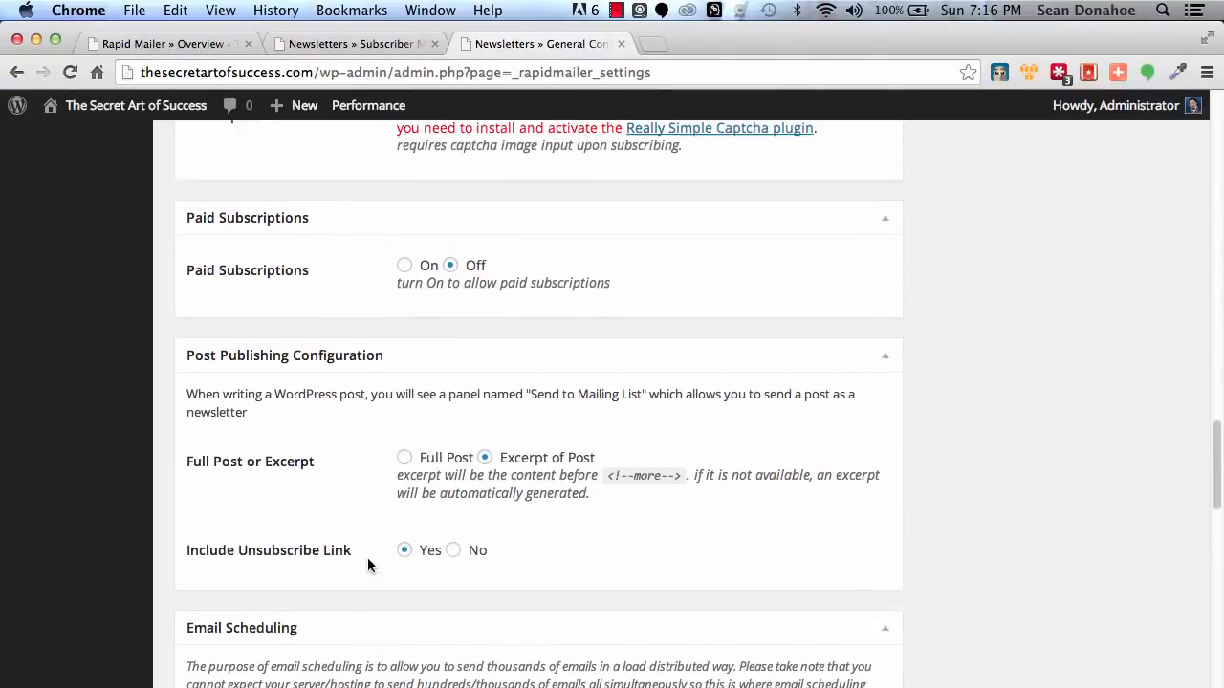
click(403, 266)
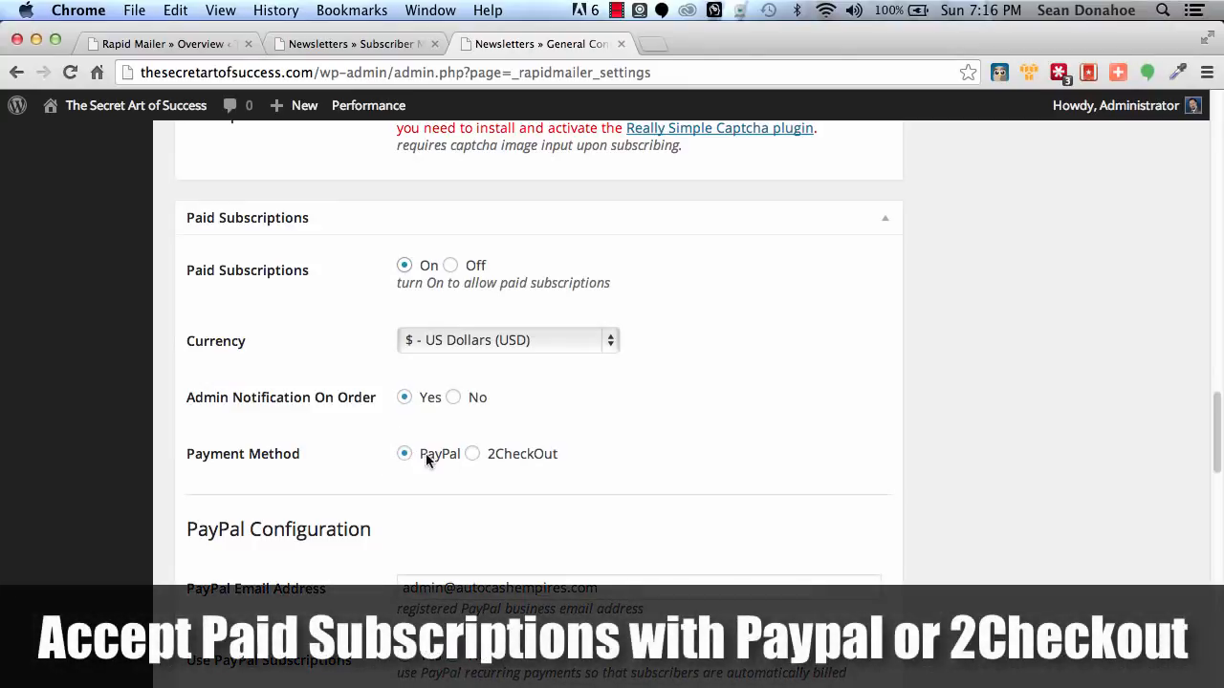
scroll(315, 499, down, 2)
scroll(315, 498, down, 1)
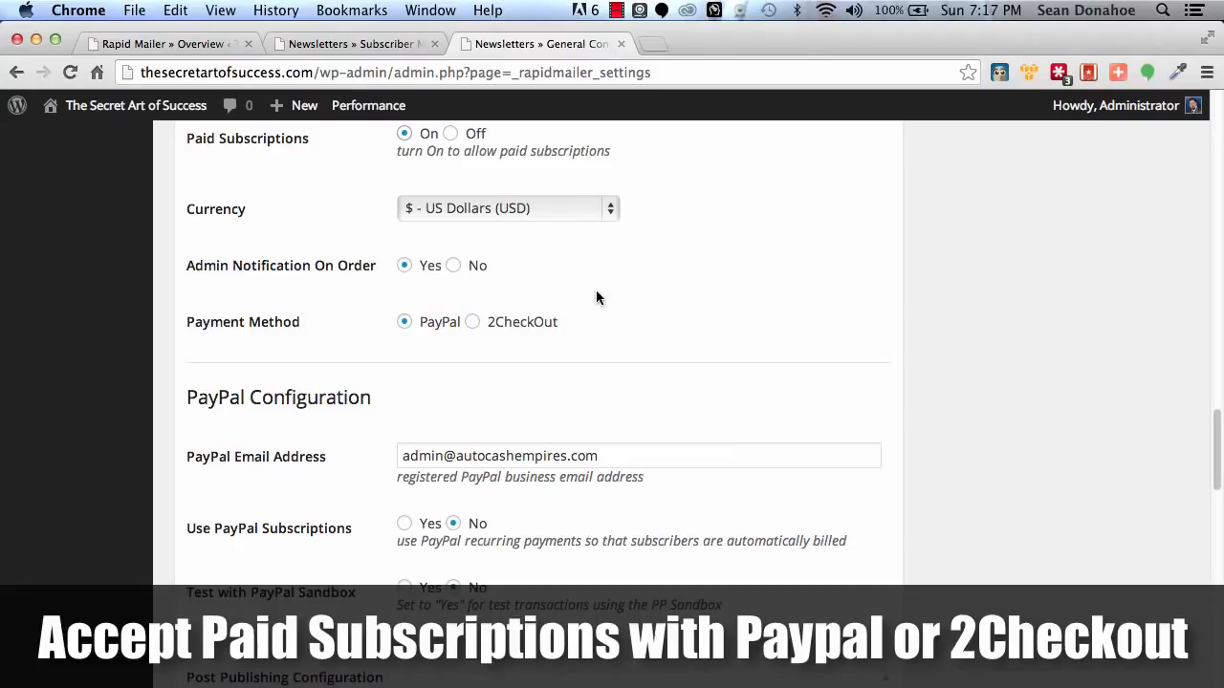
scroll(614, 361, up, 1)
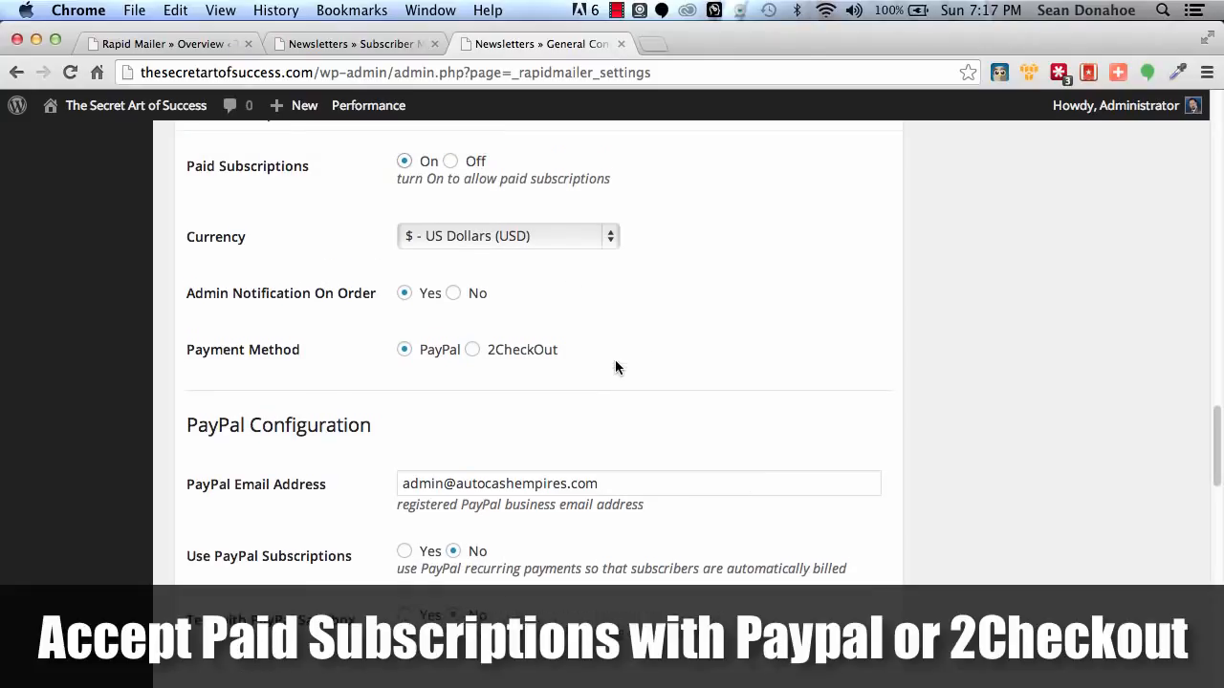
click(451, 163)
scroll(182, 556, down, 10)
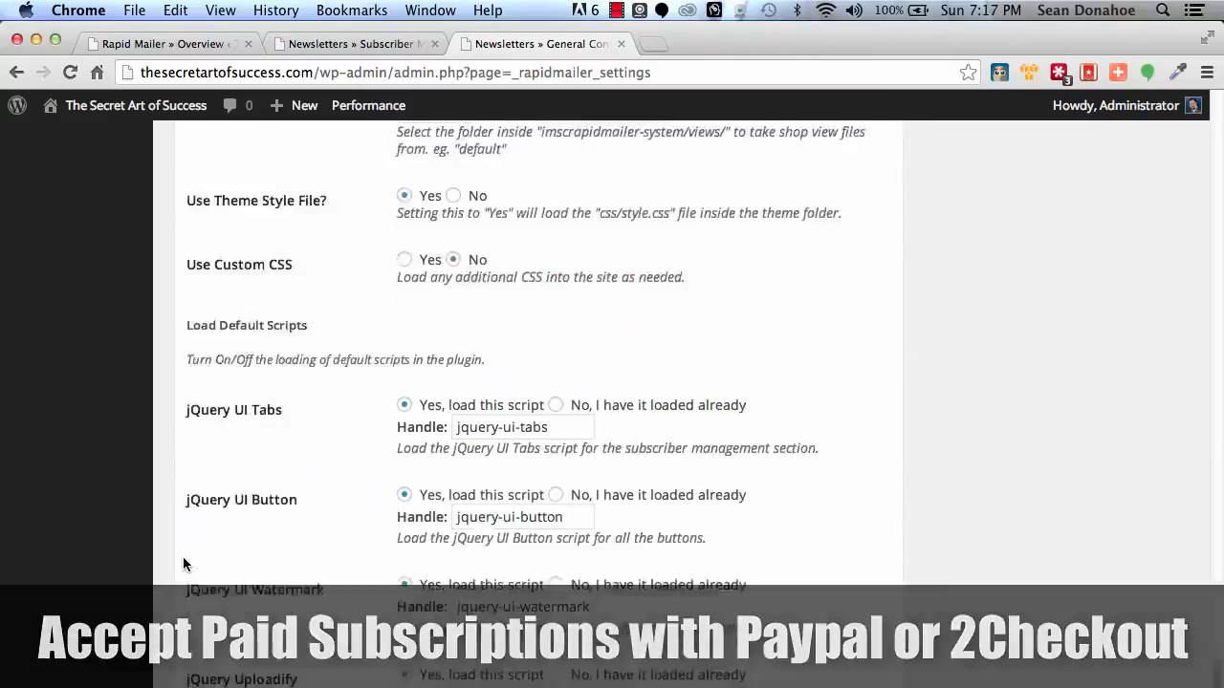
scroll(182, 557, up, 15)
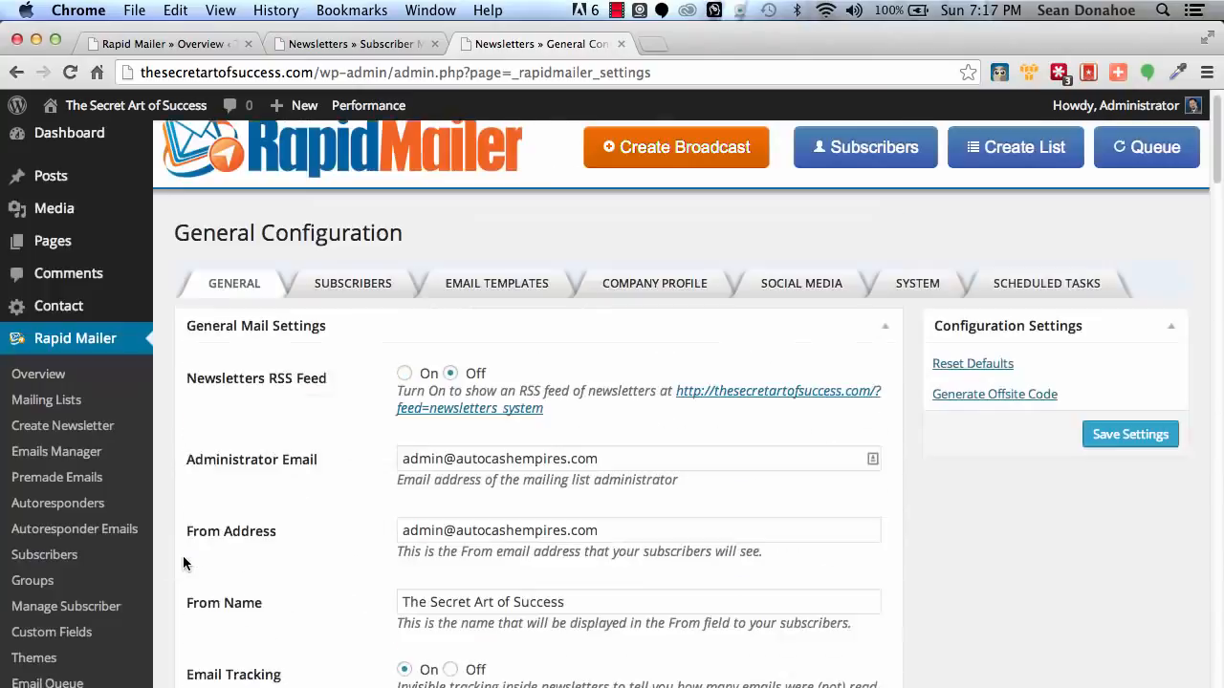